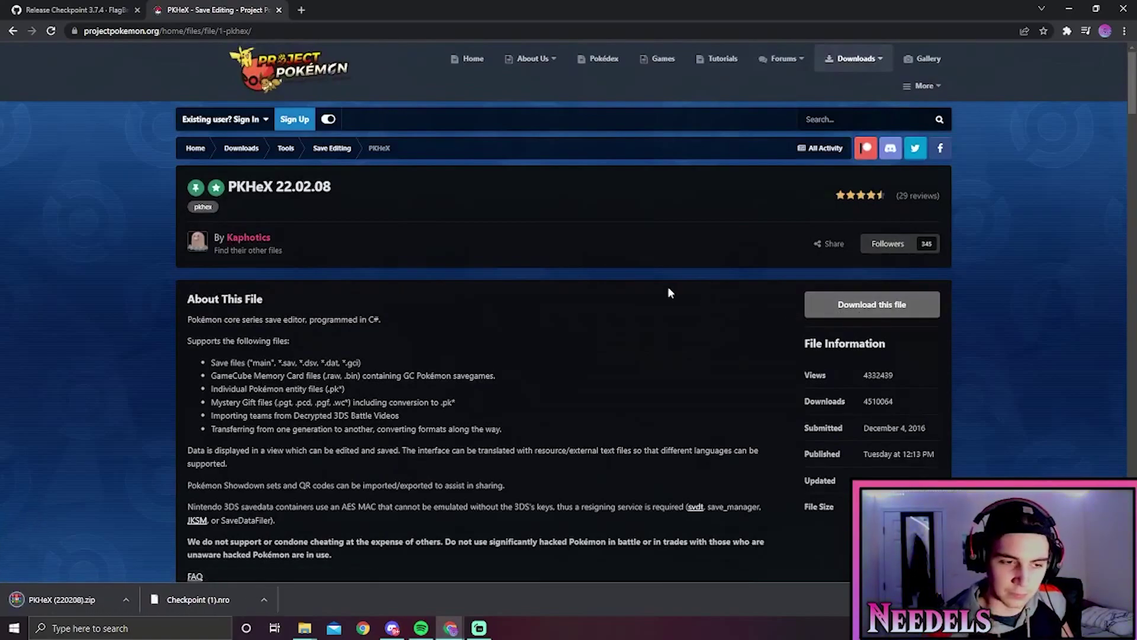
Extract PKHeX.exe from the downloaded PKHeX (220208).zip to the desktop, close the archive and minimize the browser
click(1097, 9)
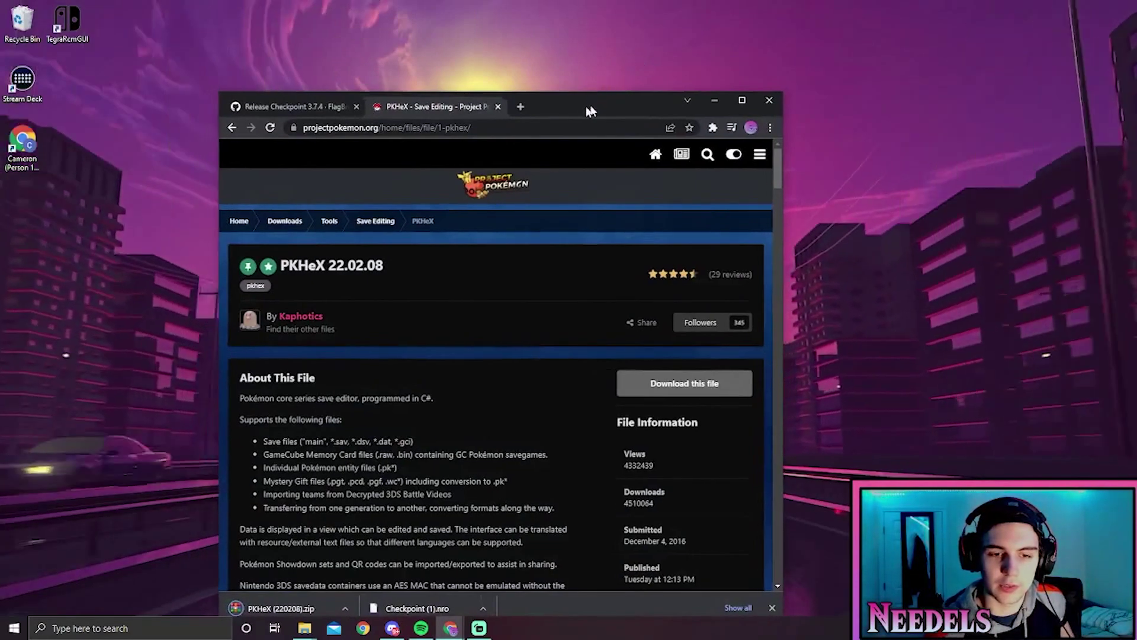
drag(585, 105, 842, 27)
click(525, 532)
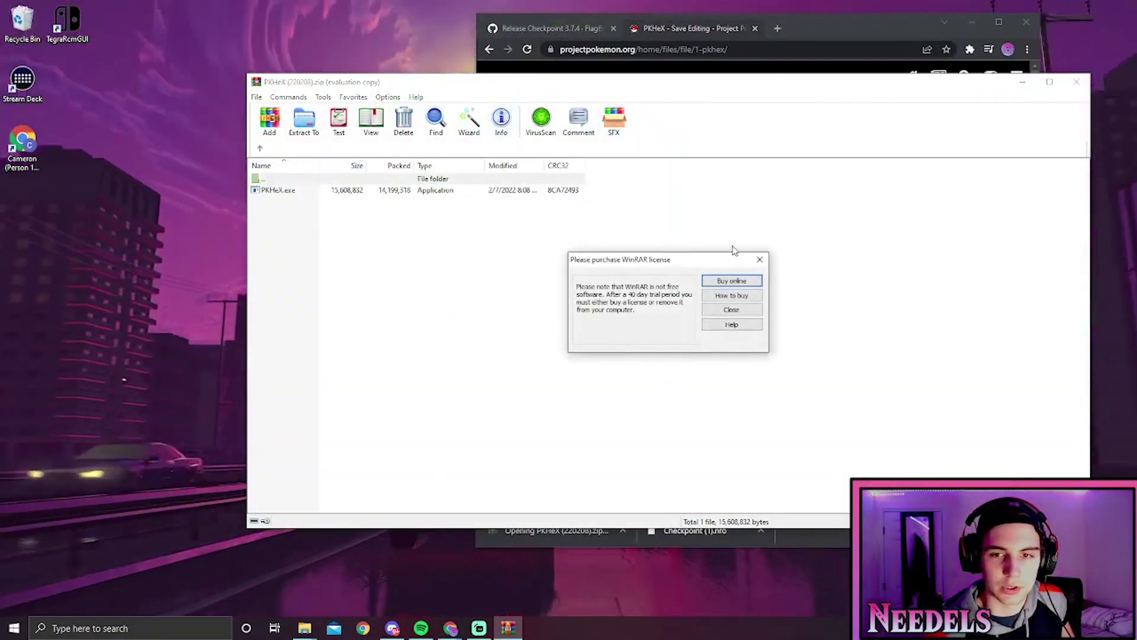
click(756, 257)
drag(284, 190, 67, 83)
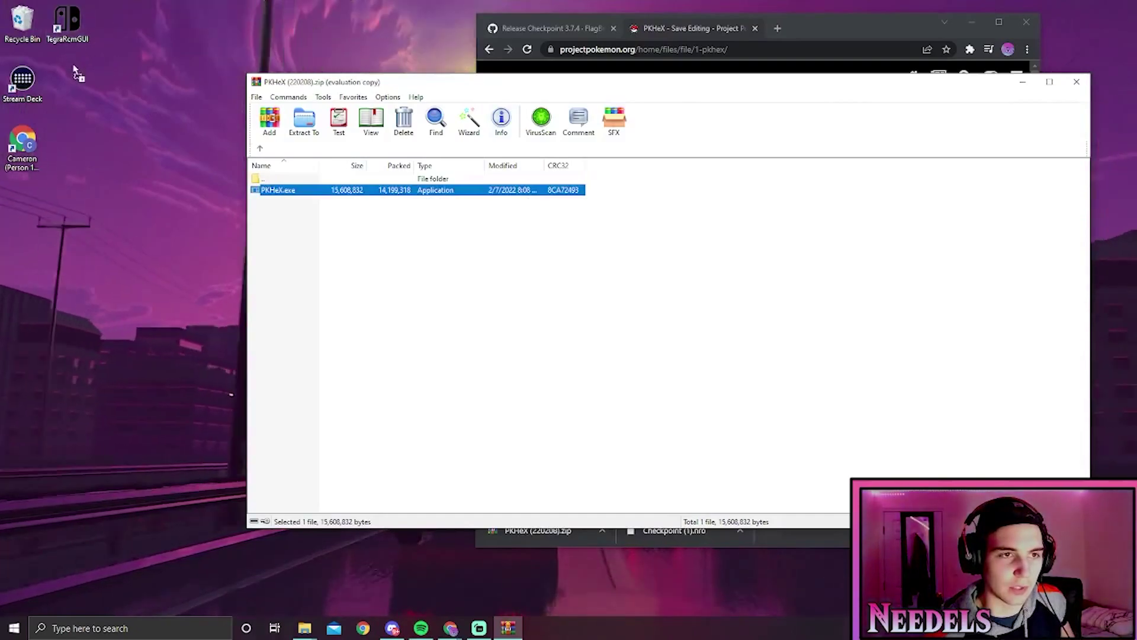
click(1077, 82)
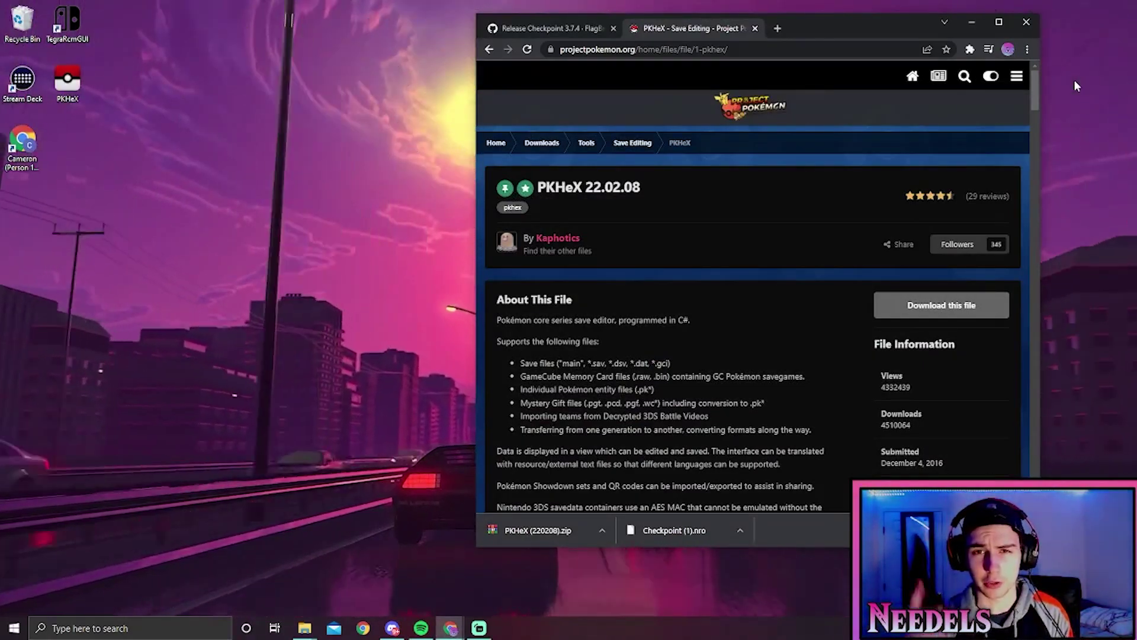
click(972, 22)
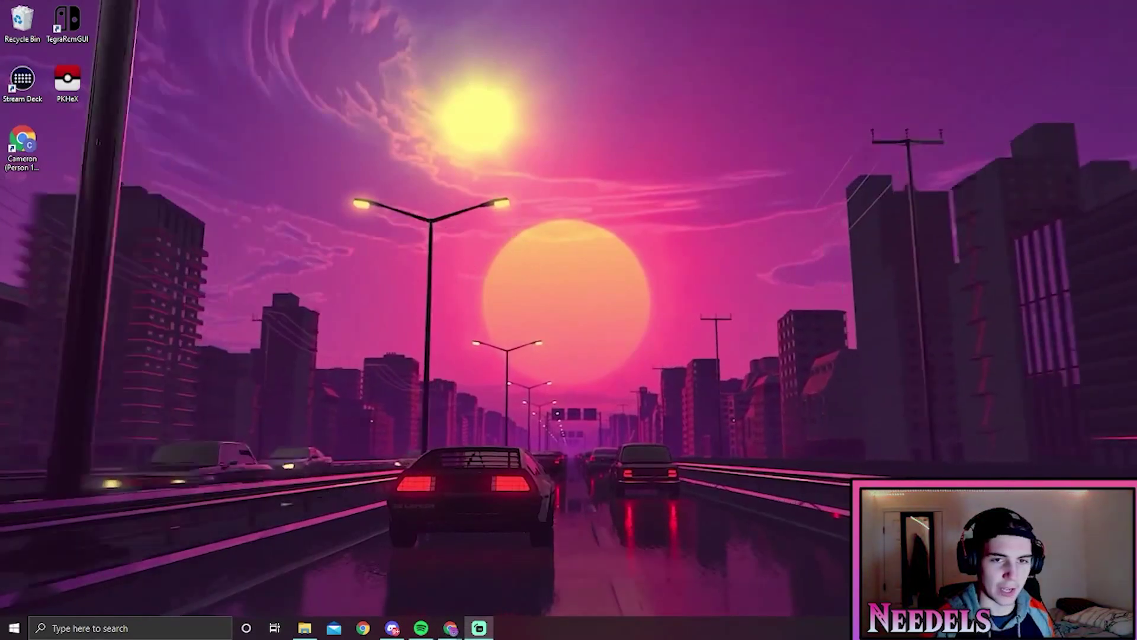
Find and launch the yuzu emulator
click(8, 633)
text(yuzu)
click(98, 307)
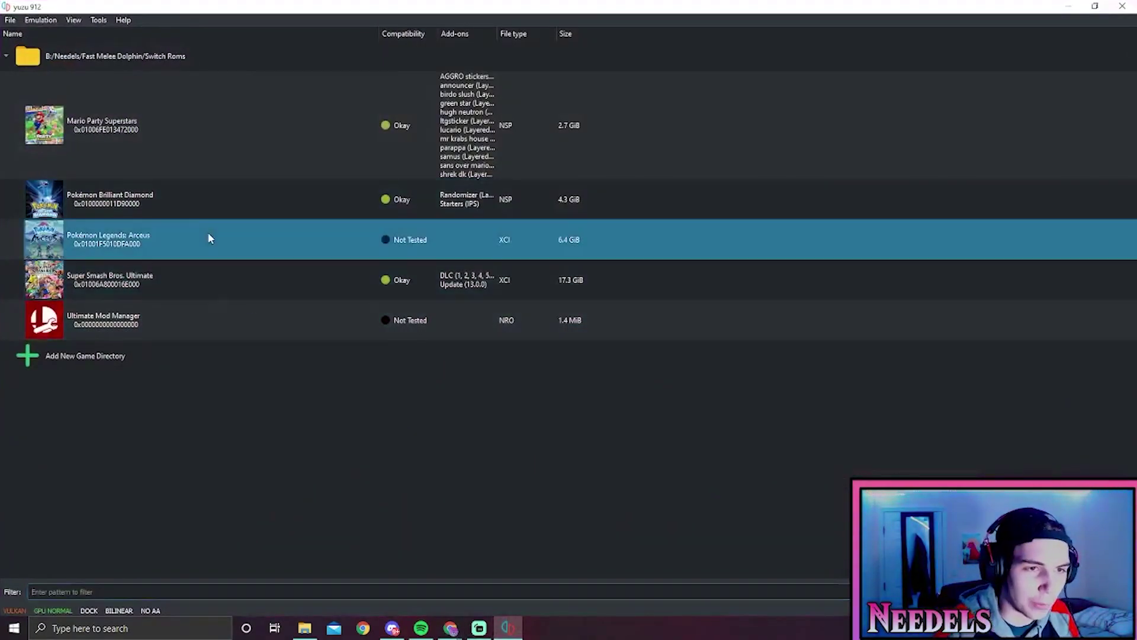
Open the save data folder of Pokémon Legends: Arceus from the yuzu game list
right_click(209, 234)
click(286, 300)
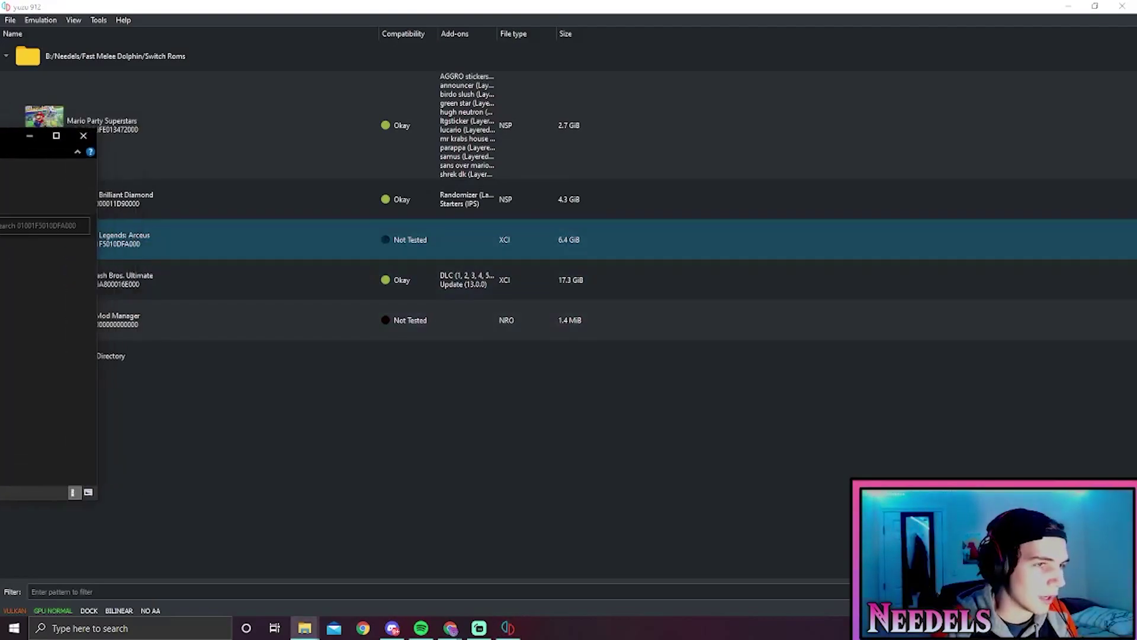
drag(556, 155, 719, 111)
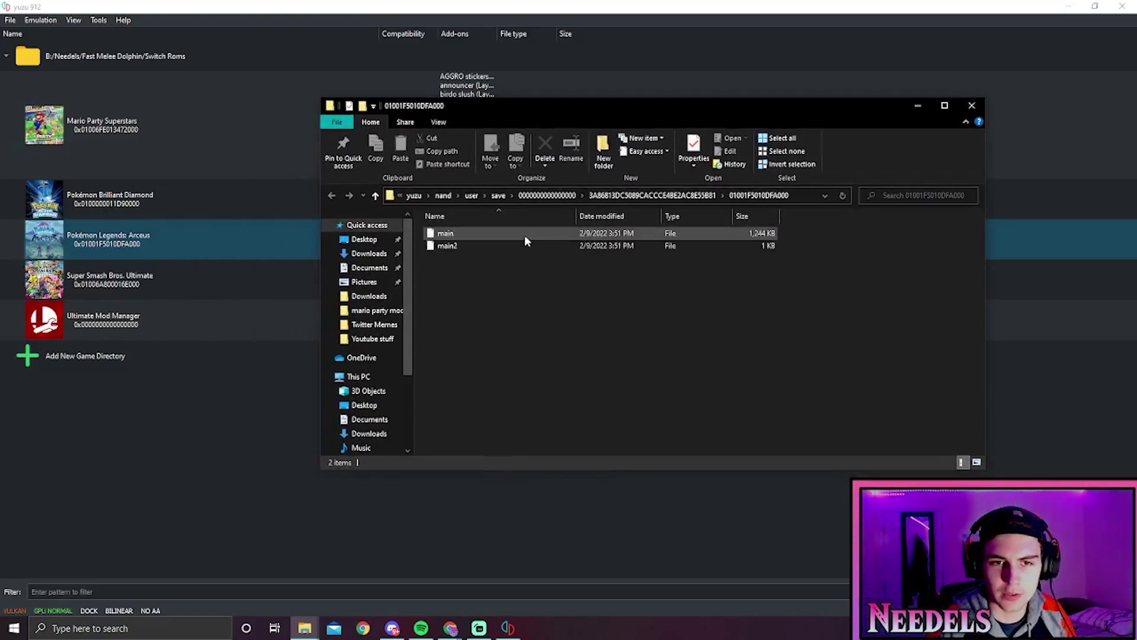
Select the main save file, minimize yuzu and launch PKHeX from the desktop
click(524, 234)
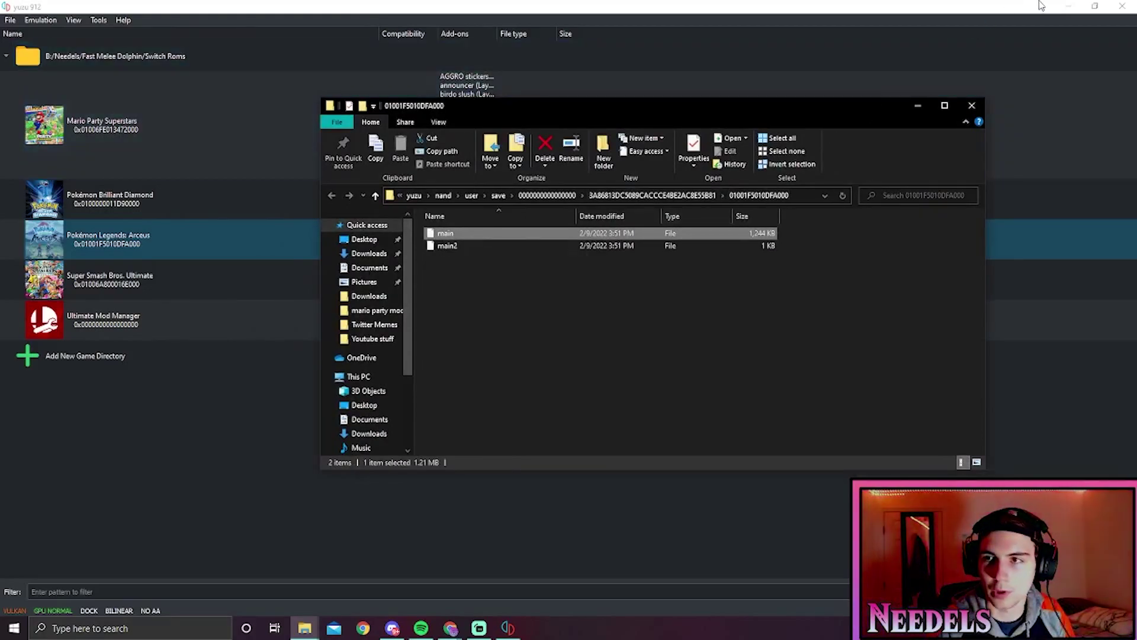
click(1067, 6)
drag(569, 112, 708, 86)
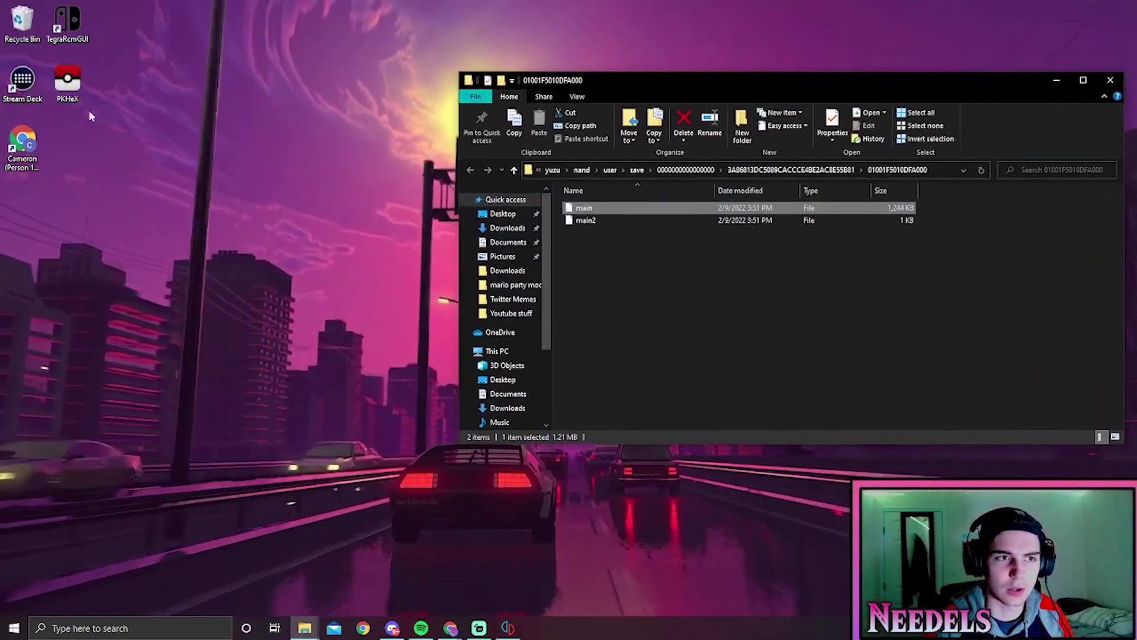
double_click(67, 80)
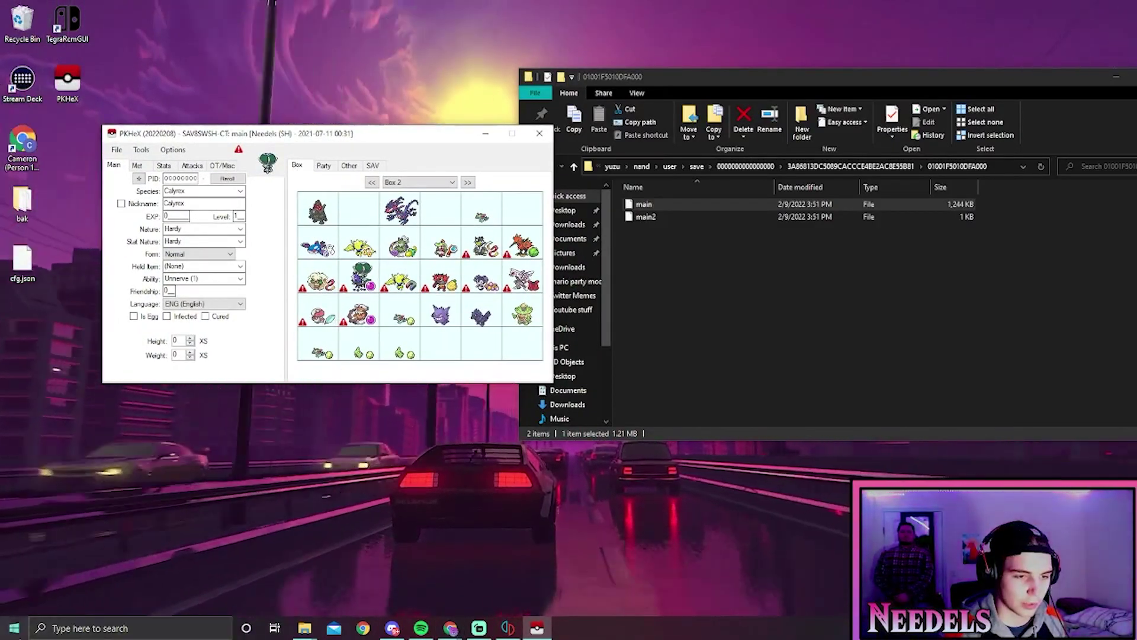
Check the Hidden items view option in a new File Explorer window and close that window
click(15, 629)
text(file ex)
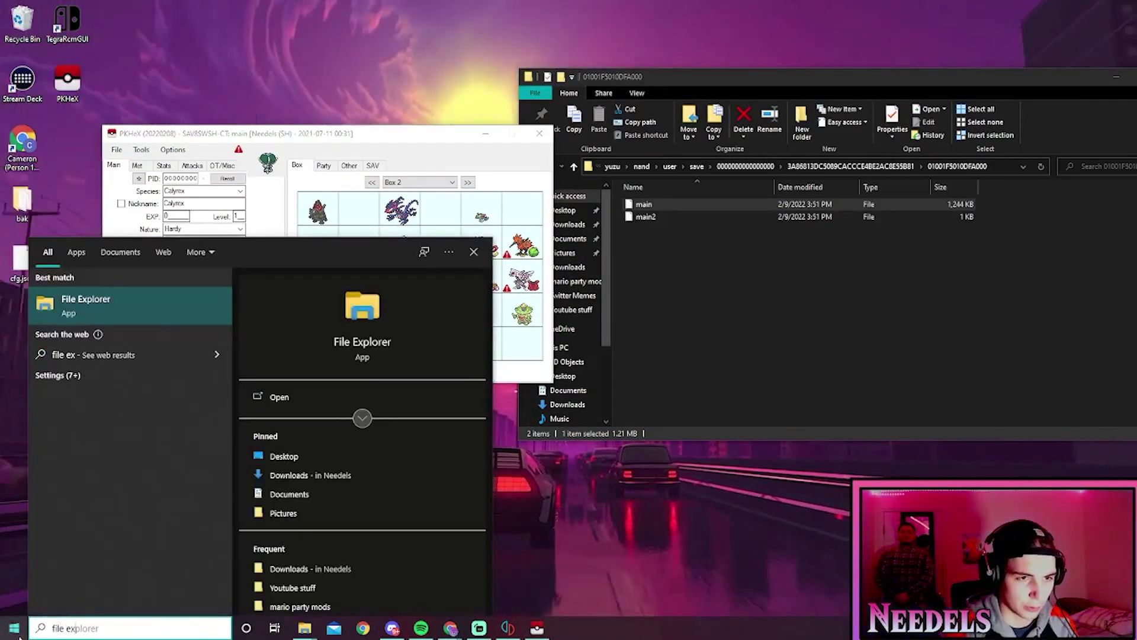
key(Return)
drag(393, 7, 569, 96)
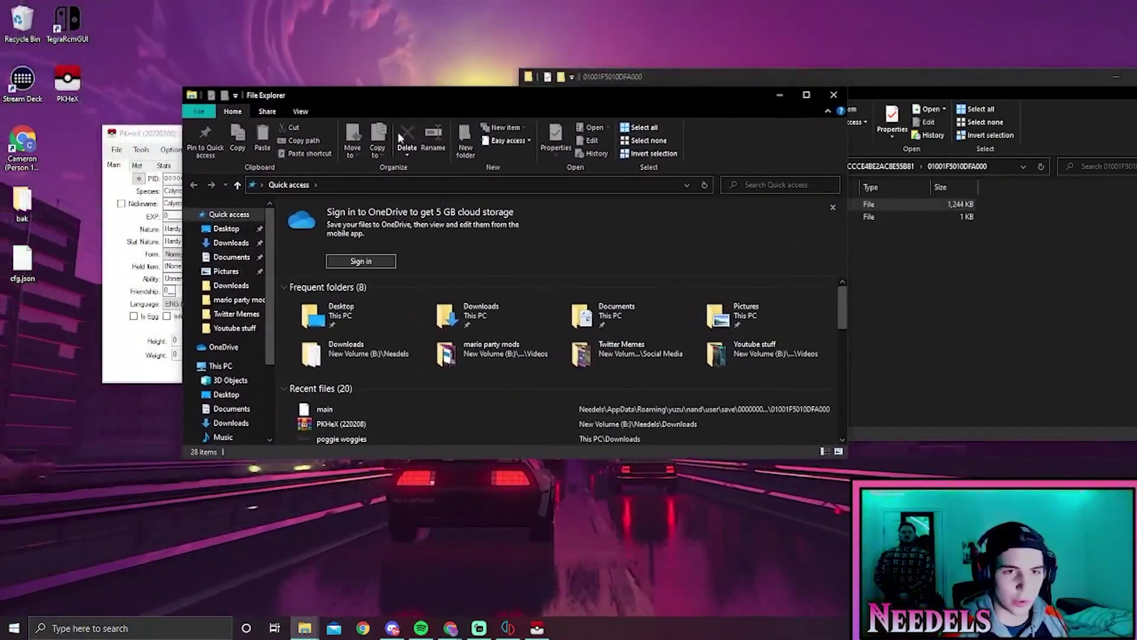
click(300, 111)
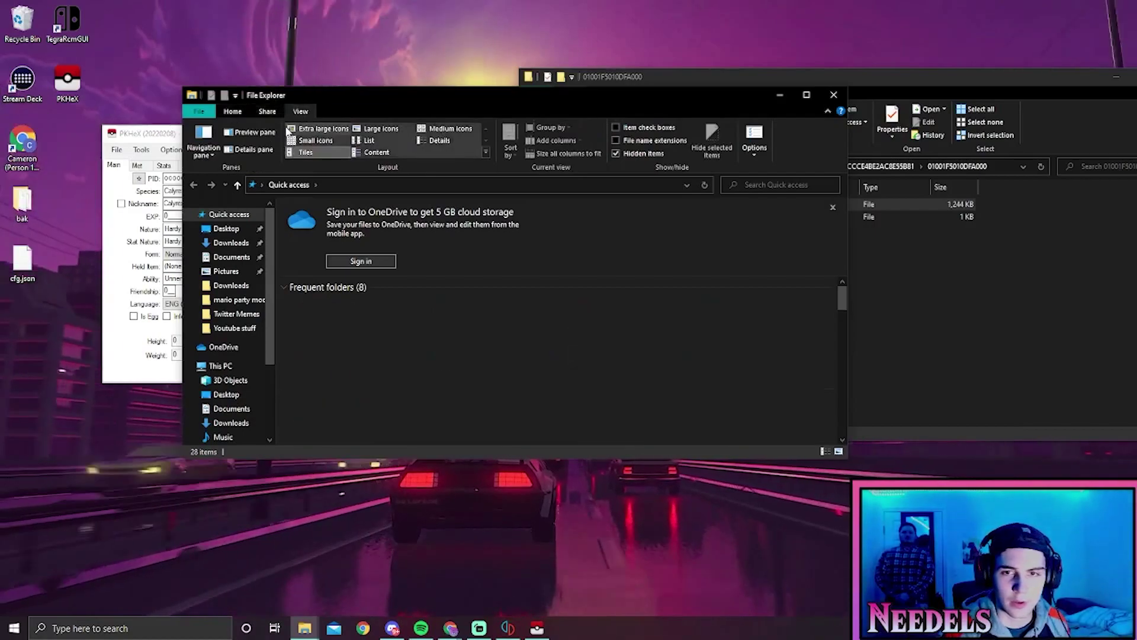
click(323, 129)
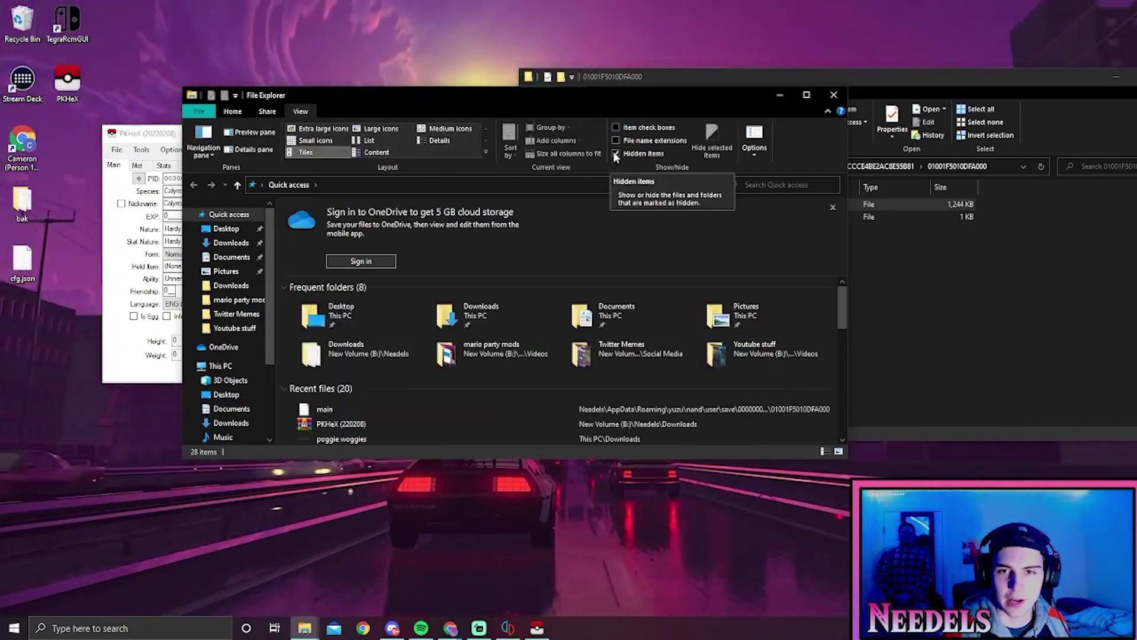
click(834, 95)
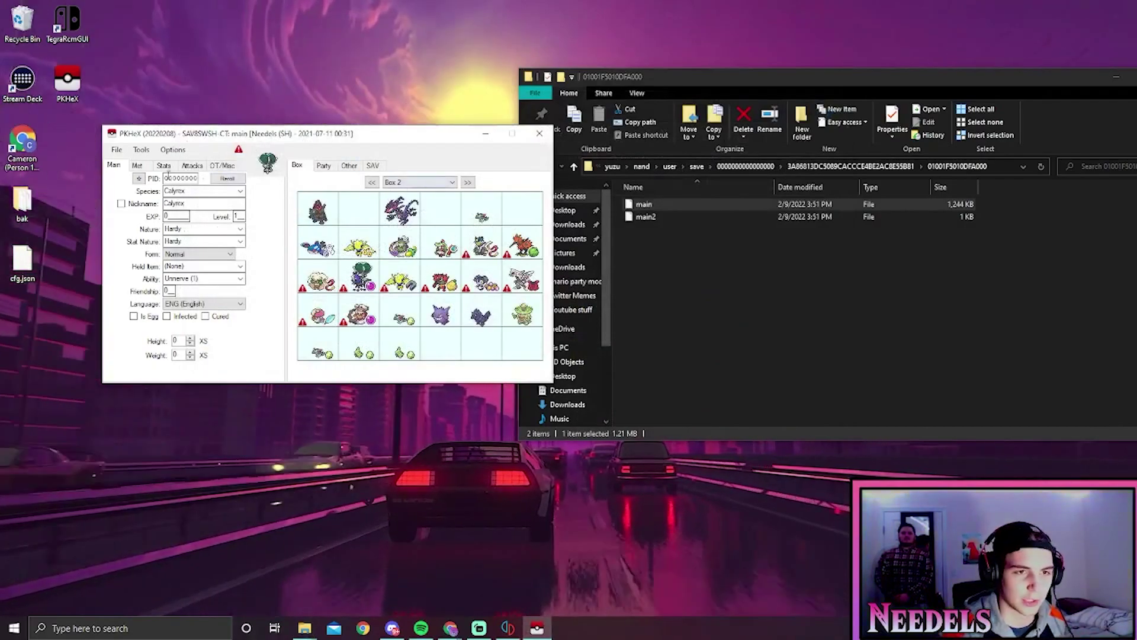
Start opening a save file in PKHeX and browse on Local Disk (C:) to the user profile's AppData\Roaming folder
drag(172, 140, 210, 138)
click(153, 147)
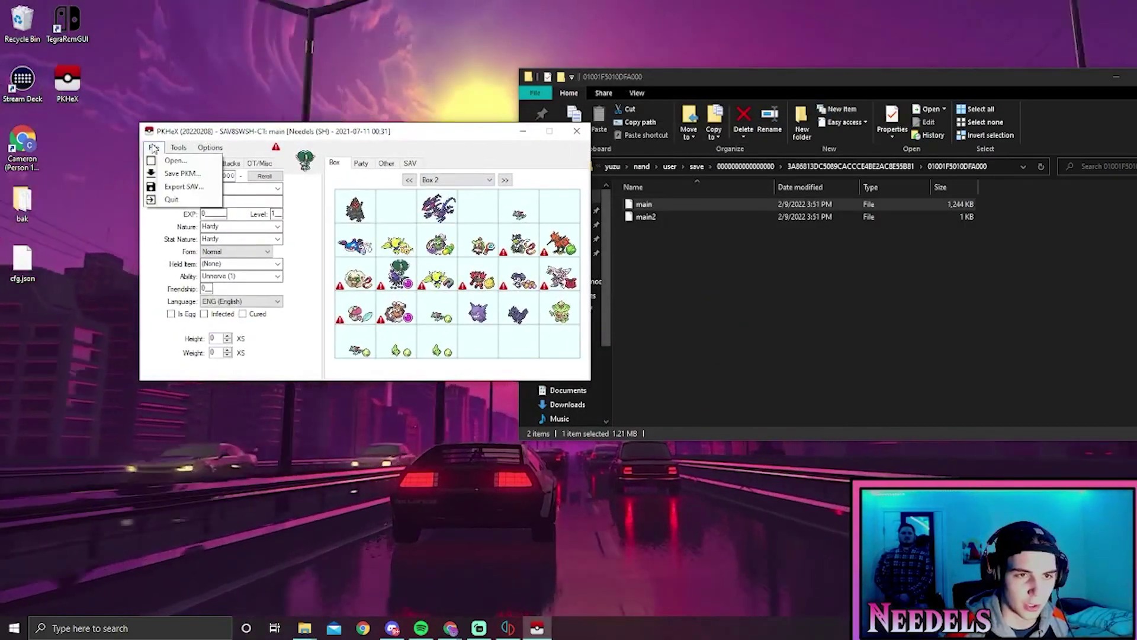
click(172, 159)
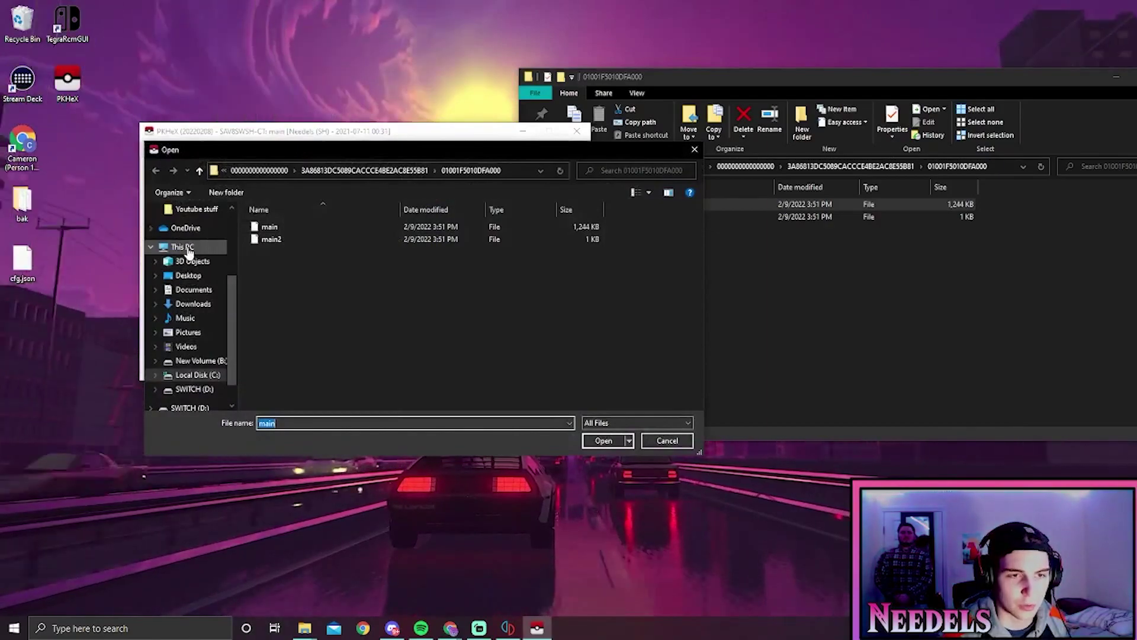
click(187, 246)
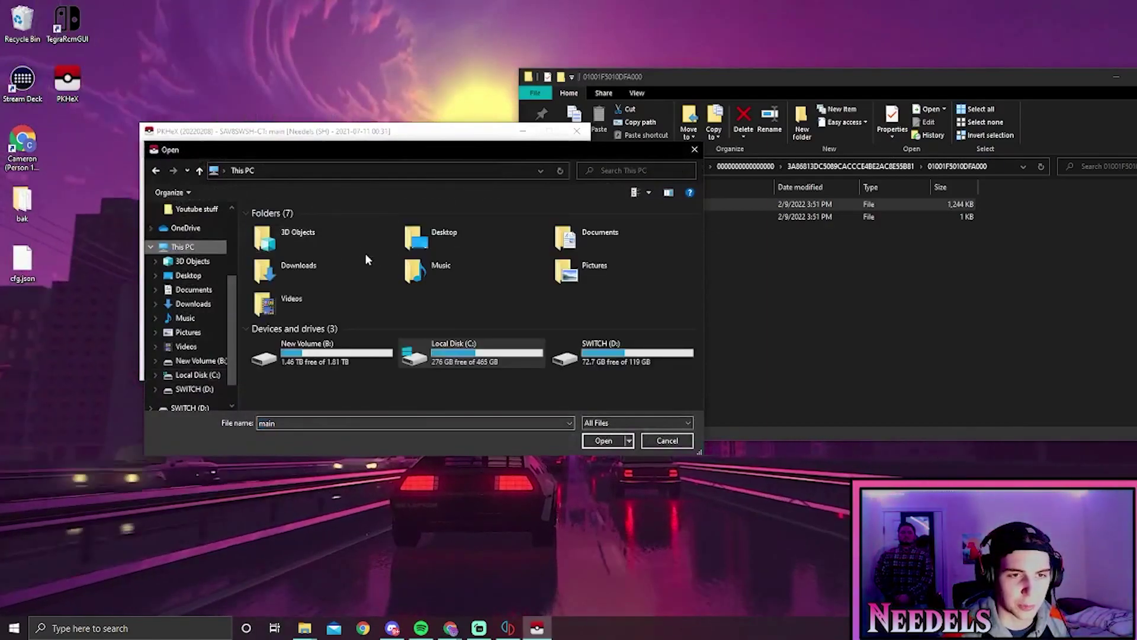
double_click(452, 364)
double_click(286, 329)
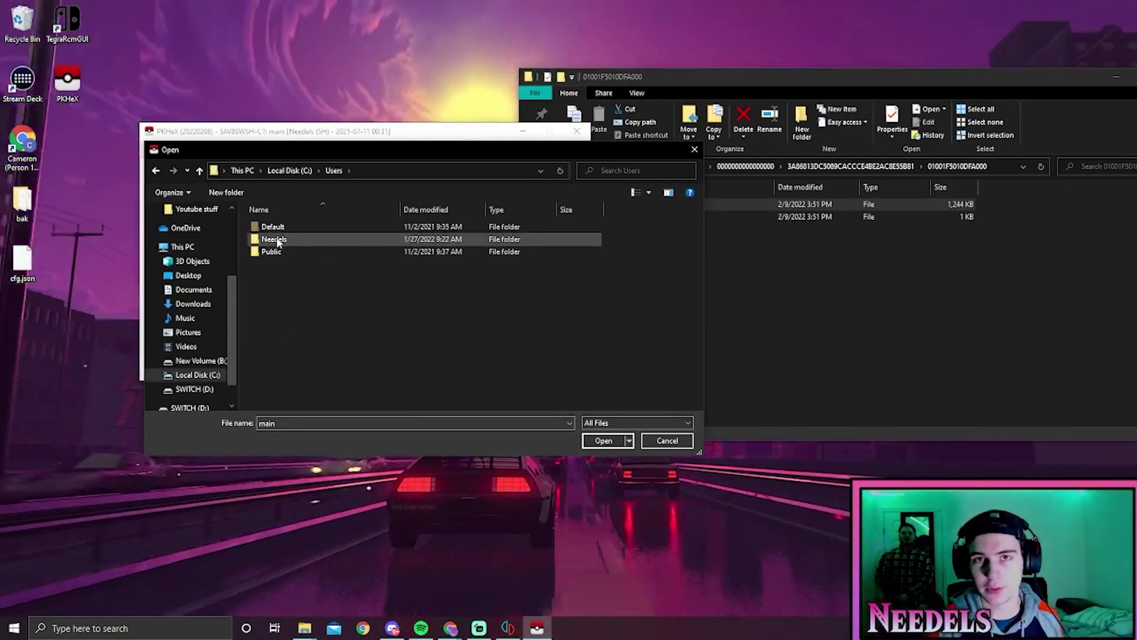
double_click(275, 240)
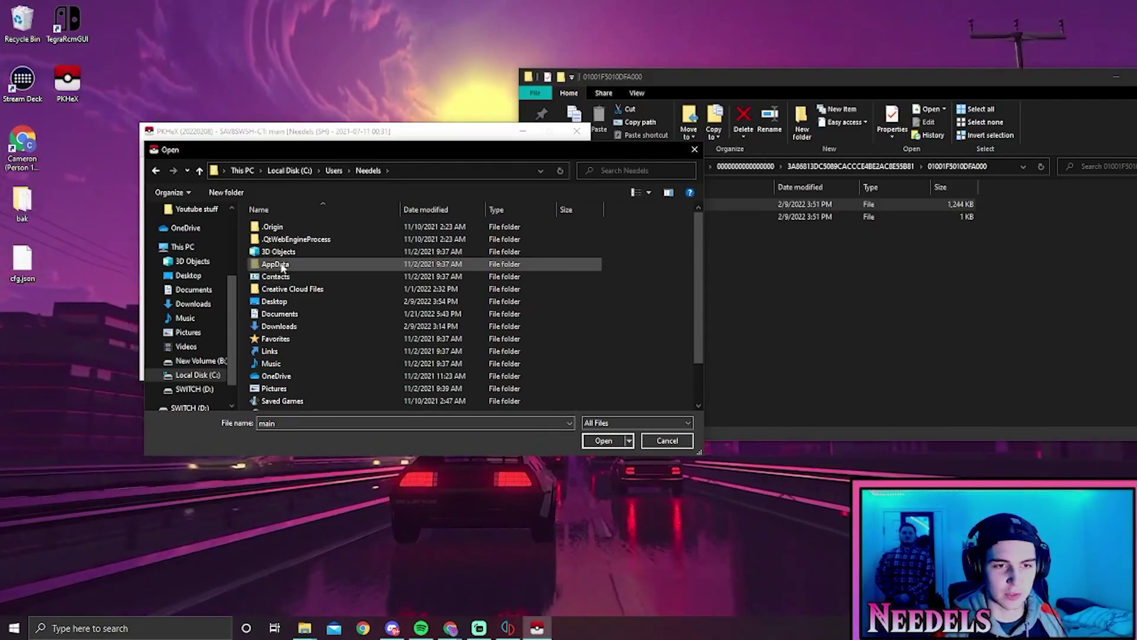
double_click(276, 265)
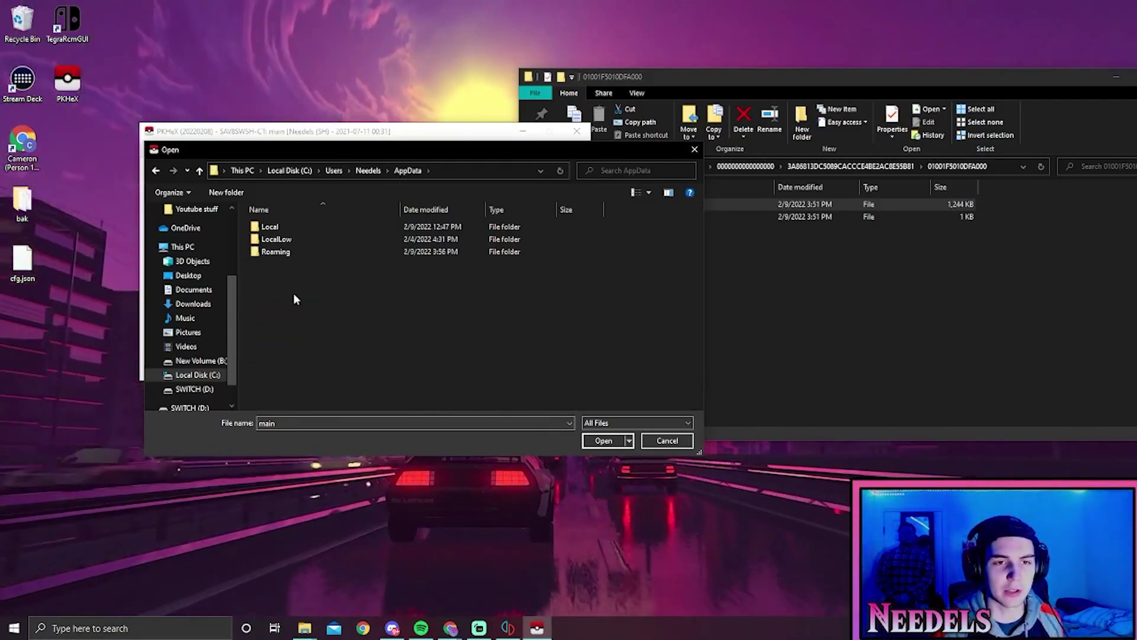
double_click(275, 251)
scroll(294, 343, down, 5)
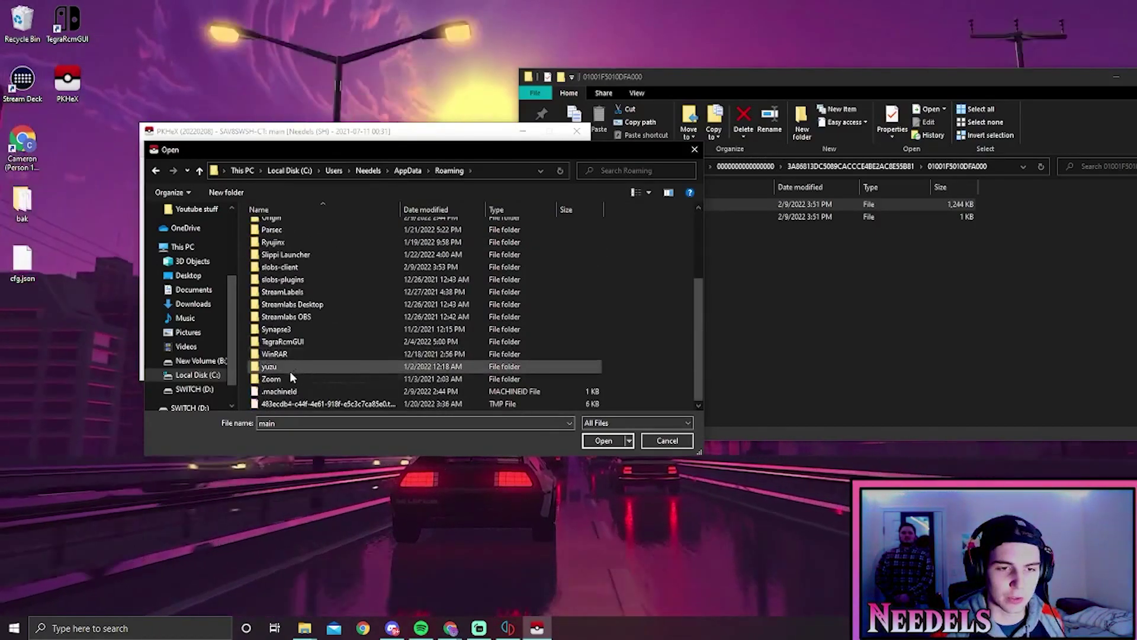
double_click(281, 367)
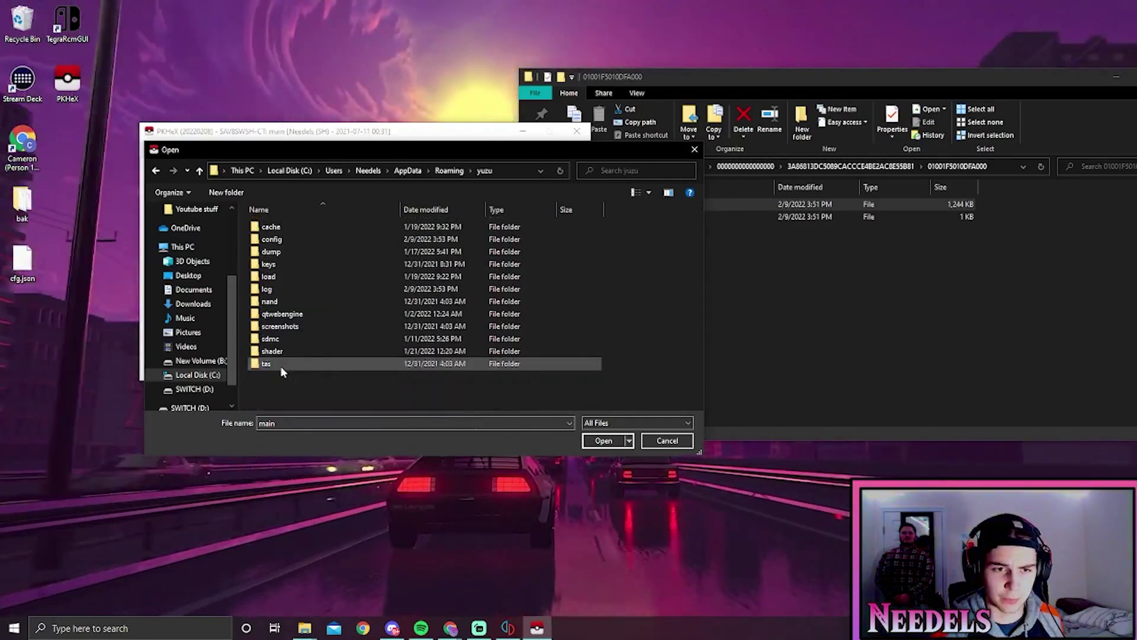
double_click(281, 304)
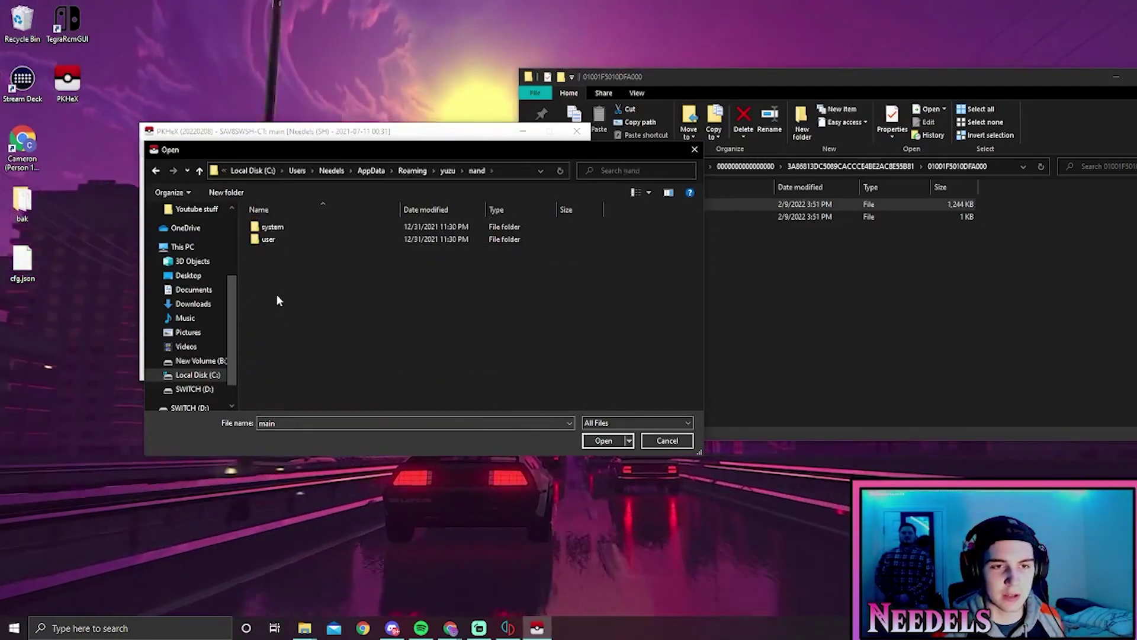
double_click(275, 238)
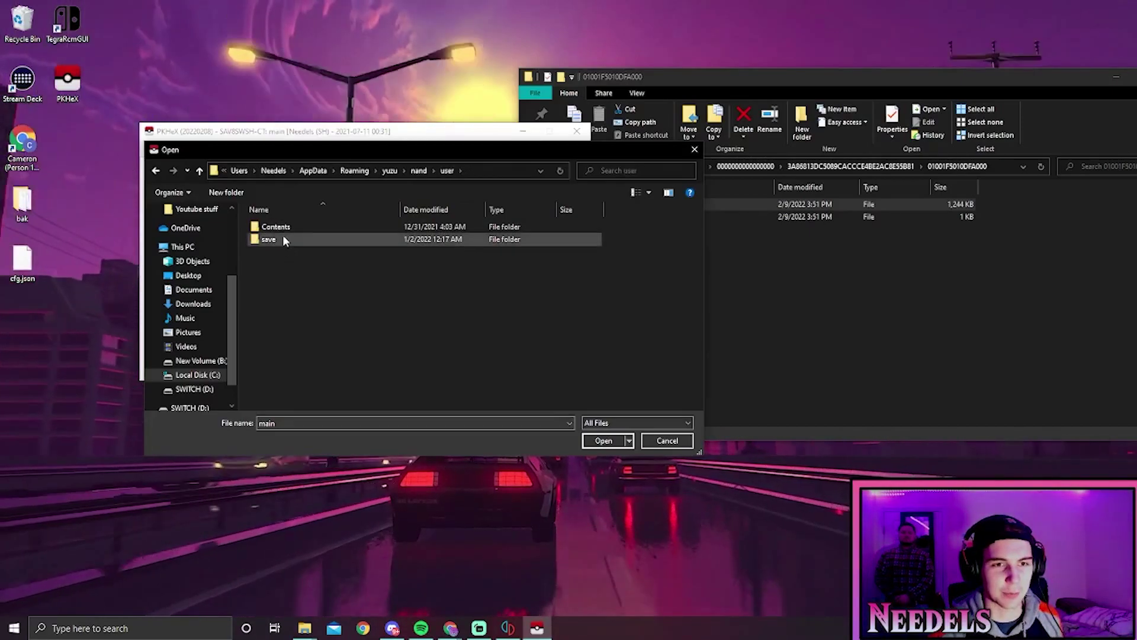
double_click(276, 240)
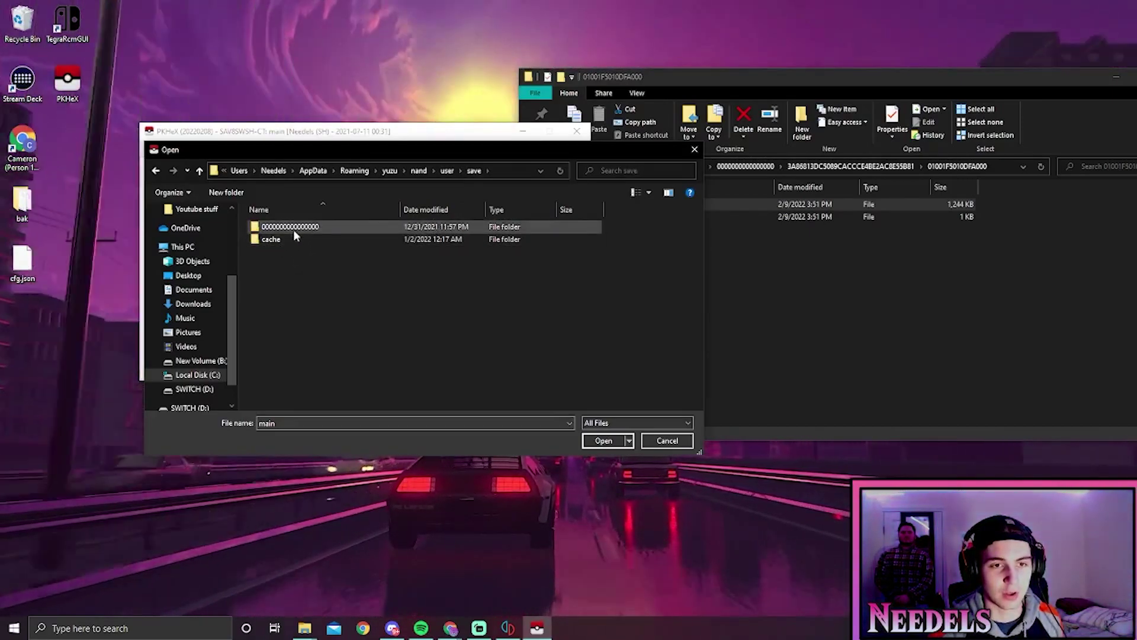
double_click(290, 228)
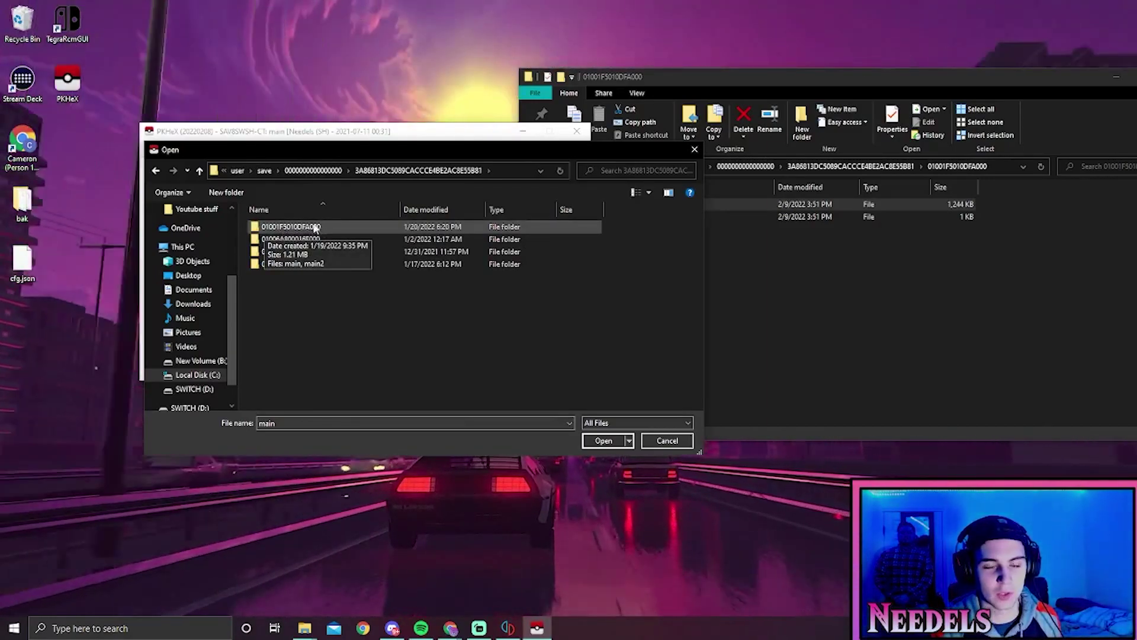
Load the main save file from the 01001F5010DFA000 folder into PKHeX
click(599, 442)
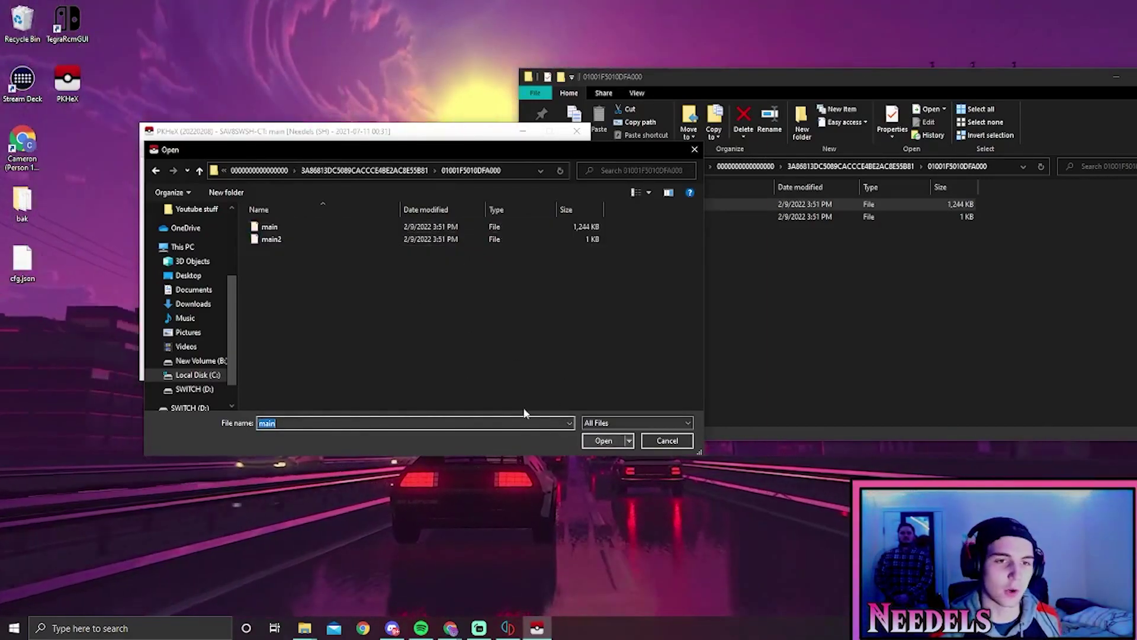
click(484, 314)
click(614, 441)
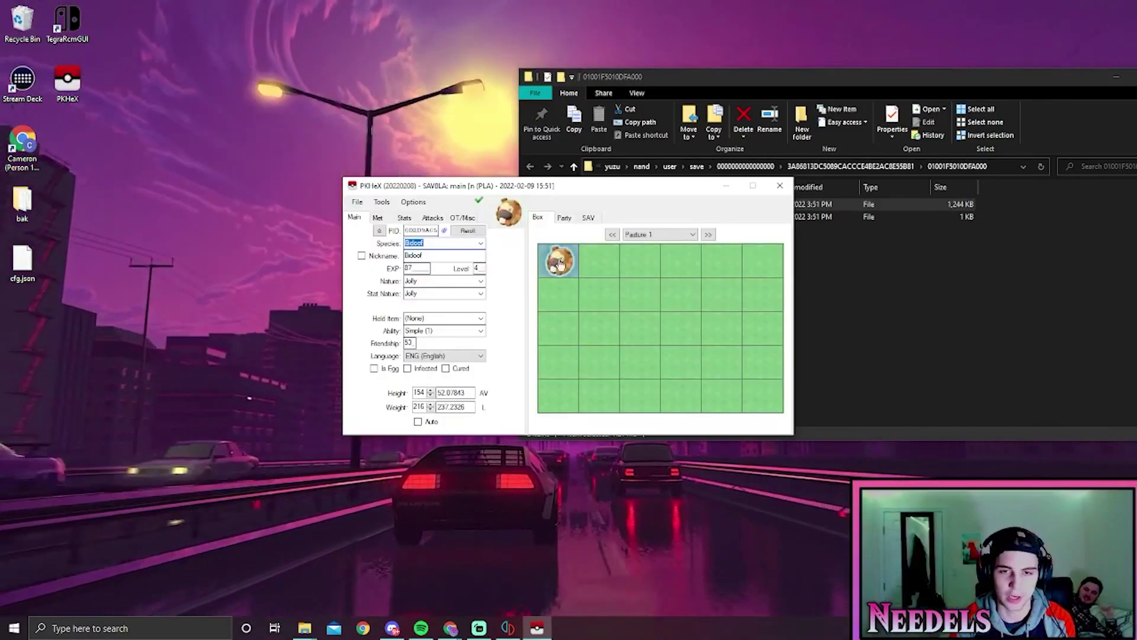
Change the species of the Bidoof from Pasture 1 to Magikarp and randomize its IVs
right_click(564, 264)
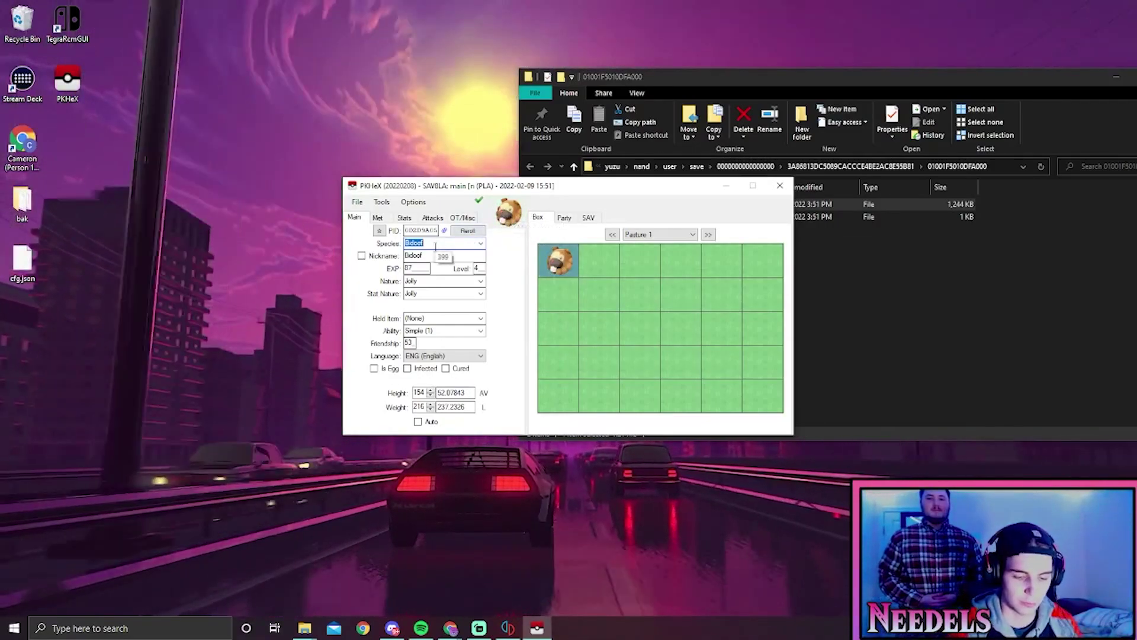
text(mag)
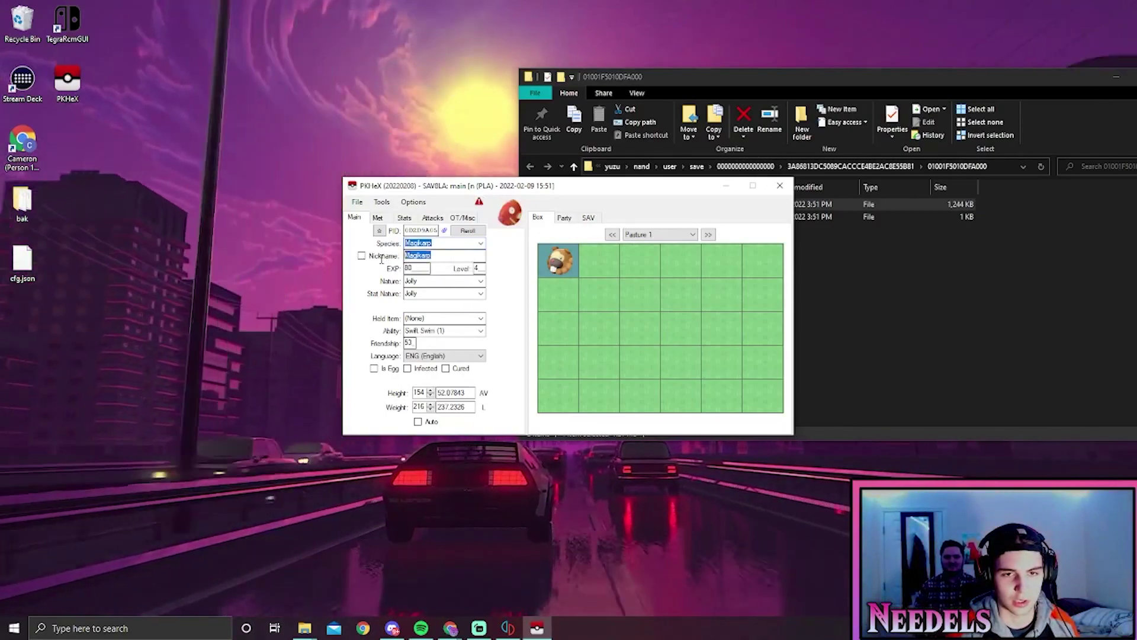
click(404, 217)
click(415, 347)
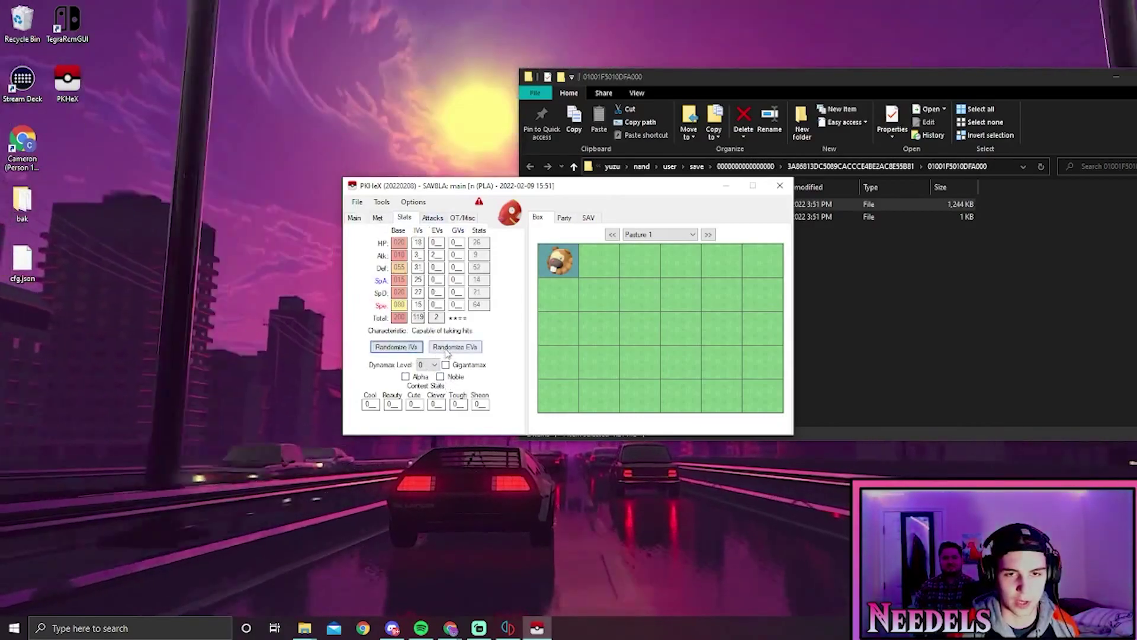
Set the Magikarp's second, third and fourth current moves to Spacial Rend, Roar of Time and Splash, declining the suggested moves
click(442, 218)
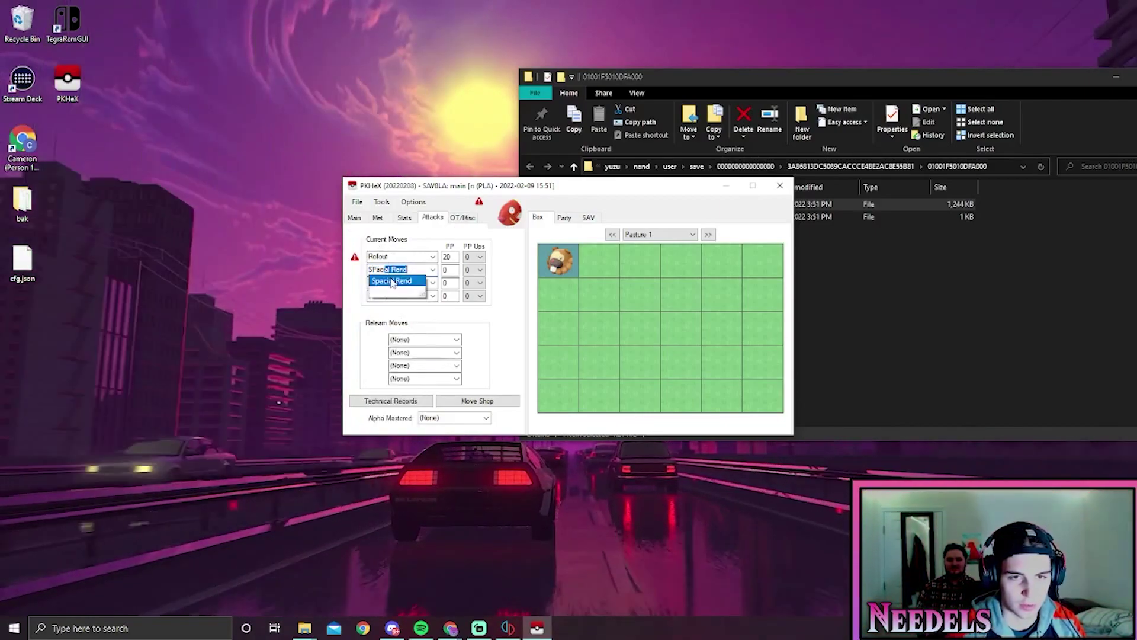
click(401, 289)
click(407, 284)
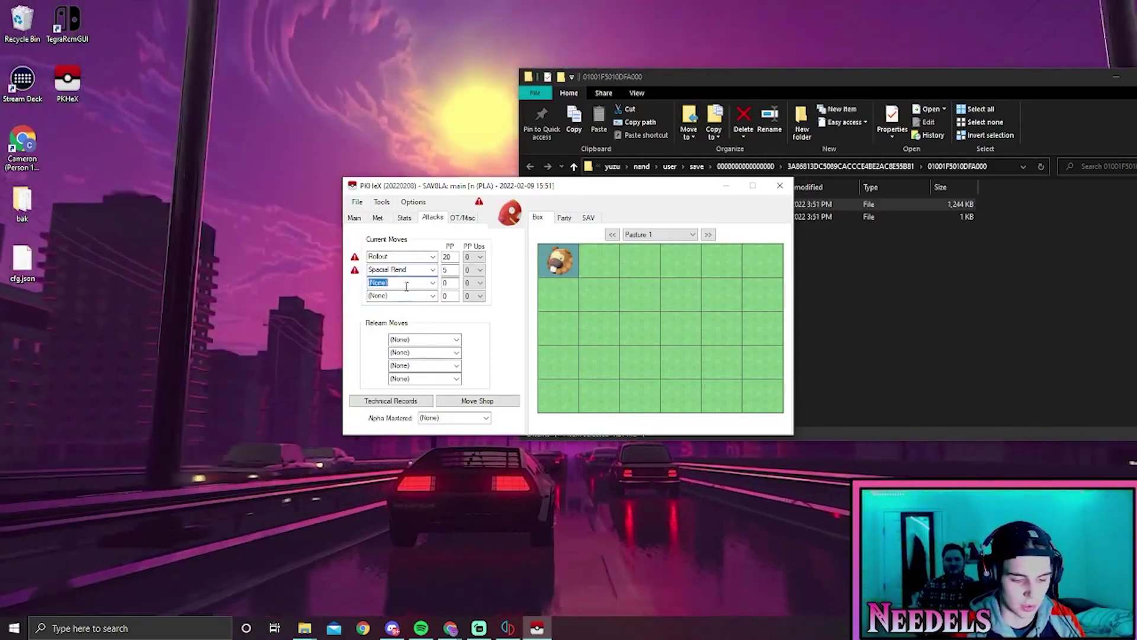
text(Roar of Time)
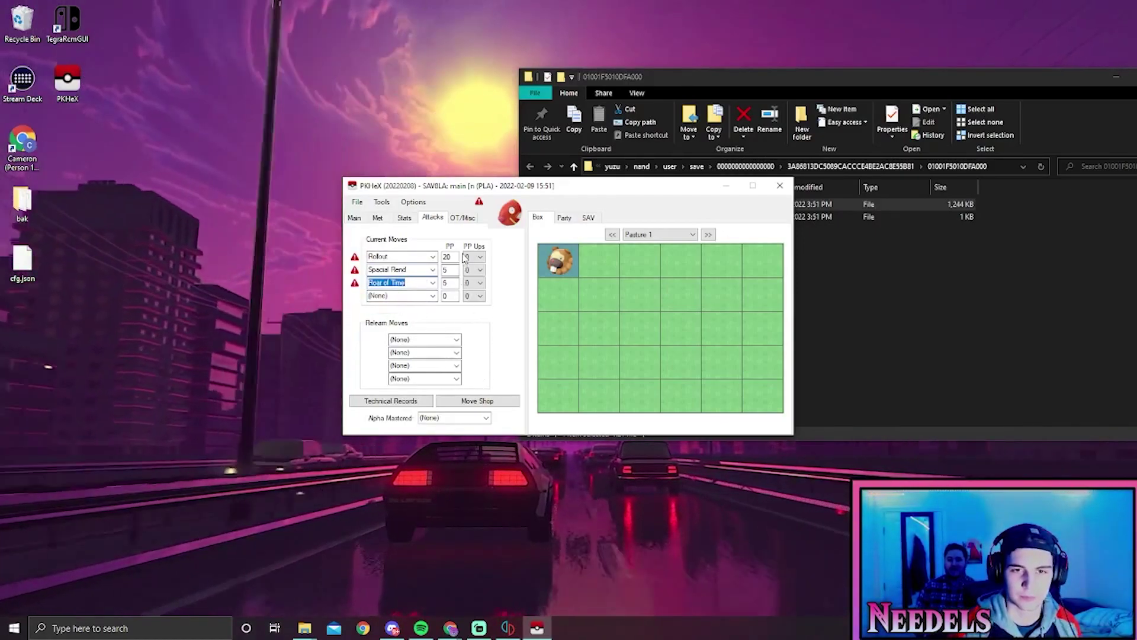
click(413, 303)
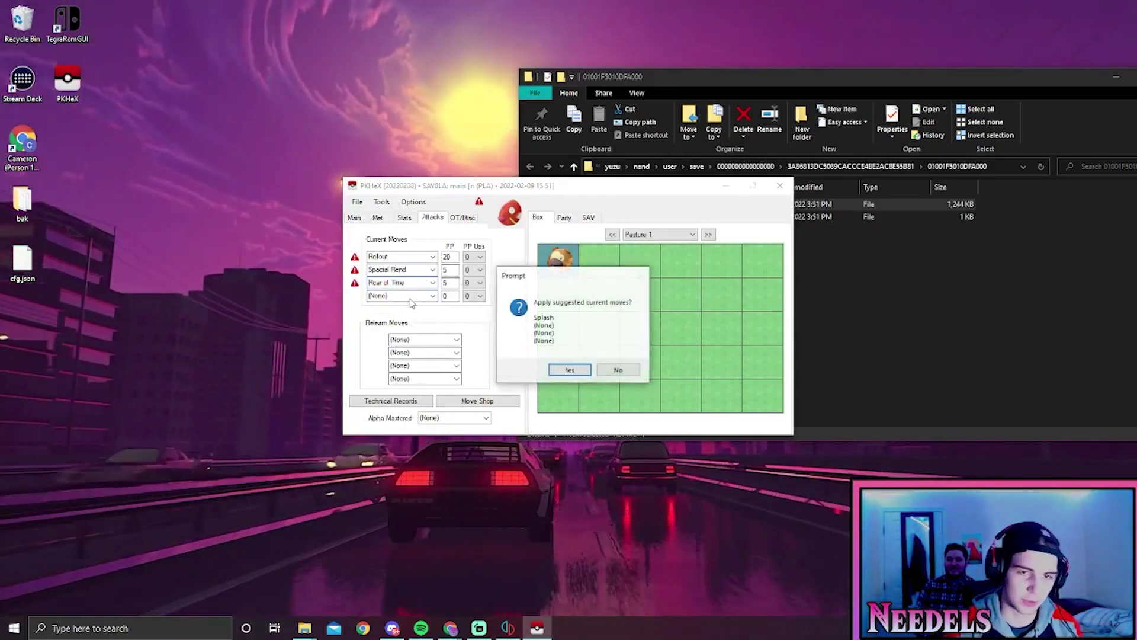
click(610, 372)
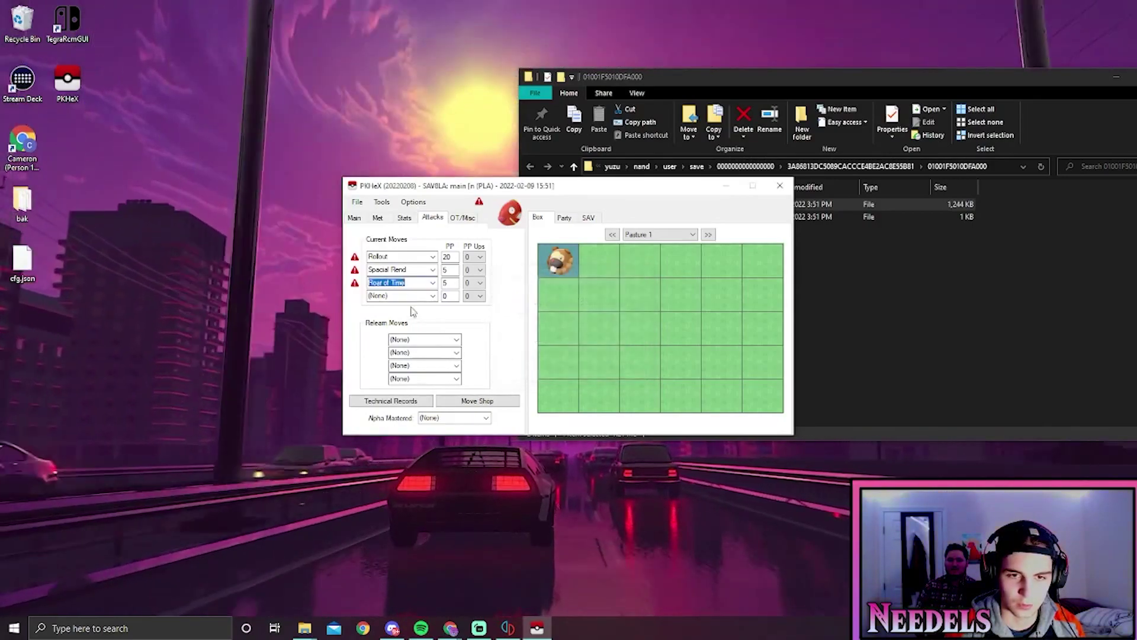
text(splash)
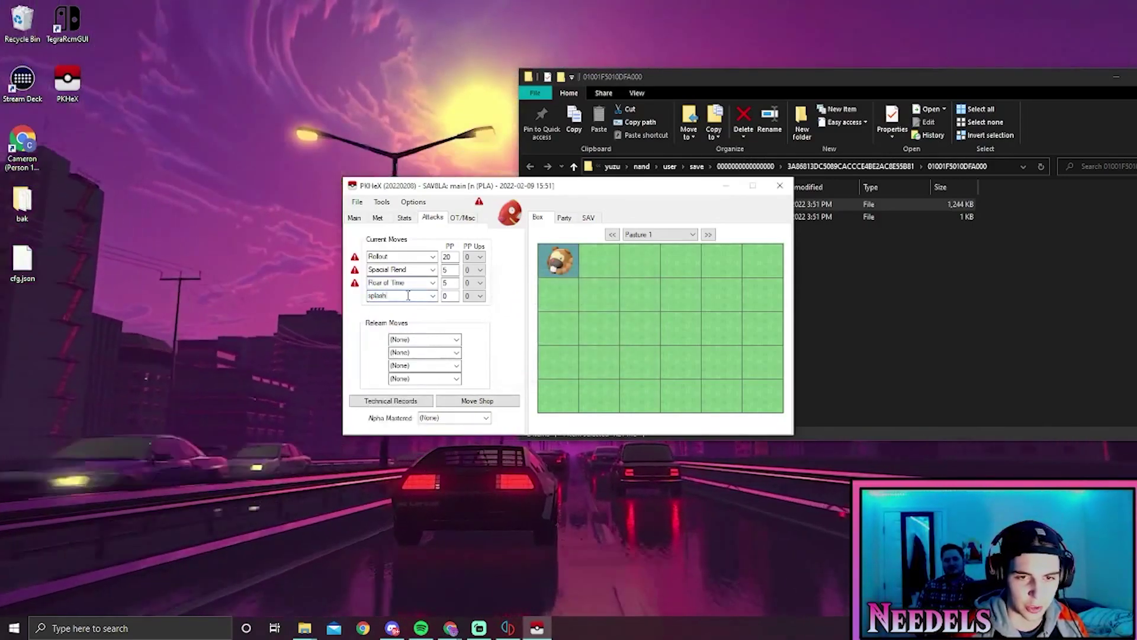
Make the Magikarp shiny and review its main, met, stats and attacks data
click(355, 218)
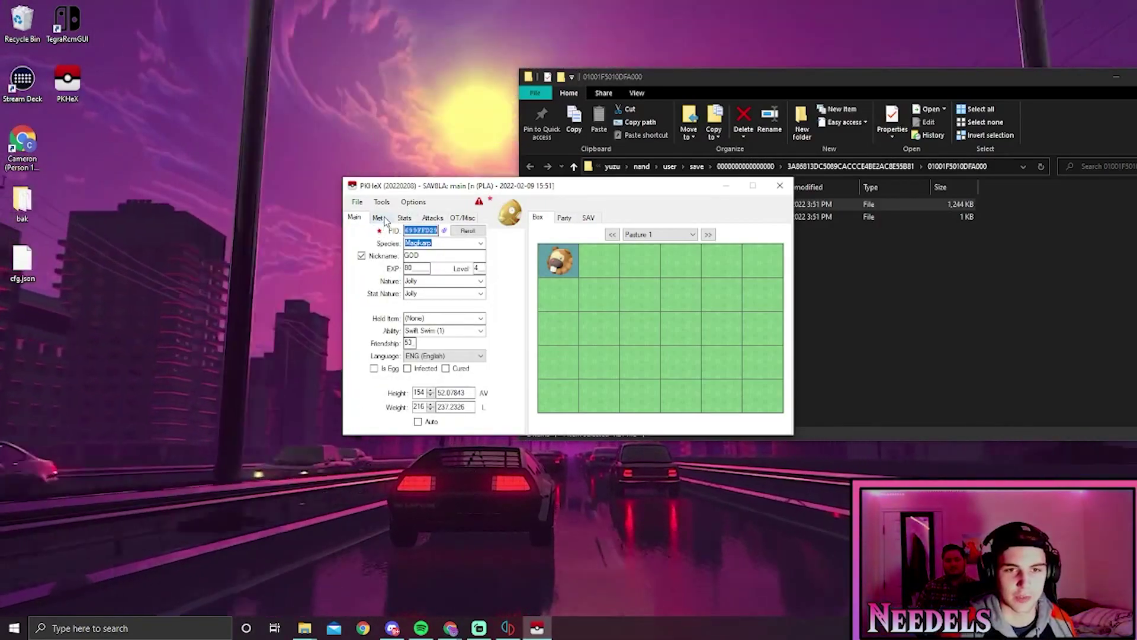
click(377, 218)
click(353, 218)
click(376, 219)
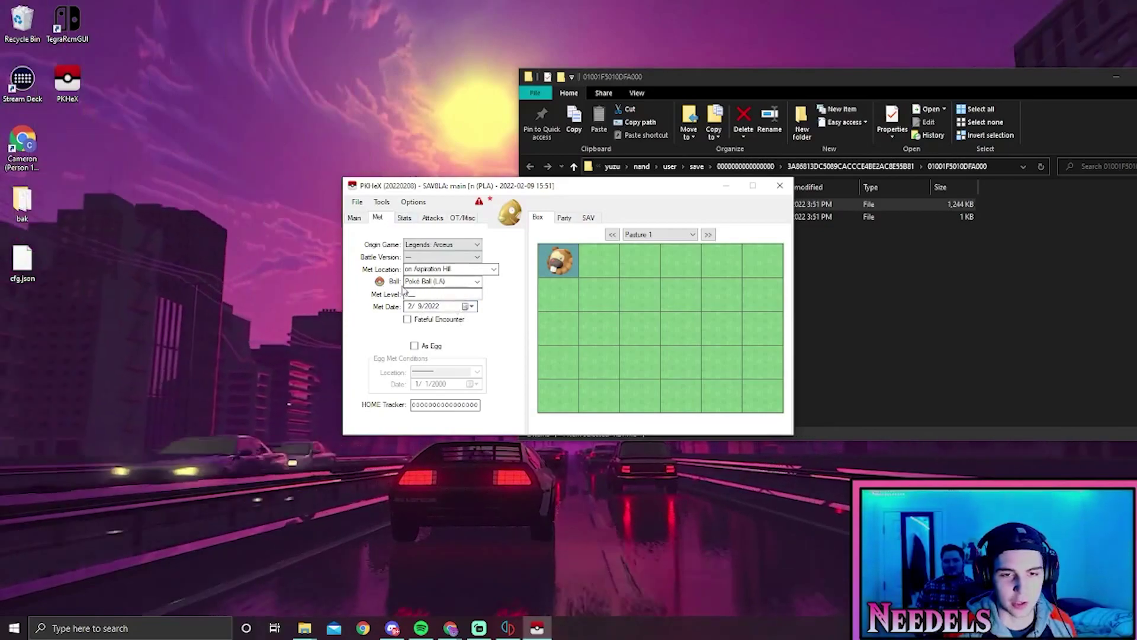
click(404, 218)
key(Right)
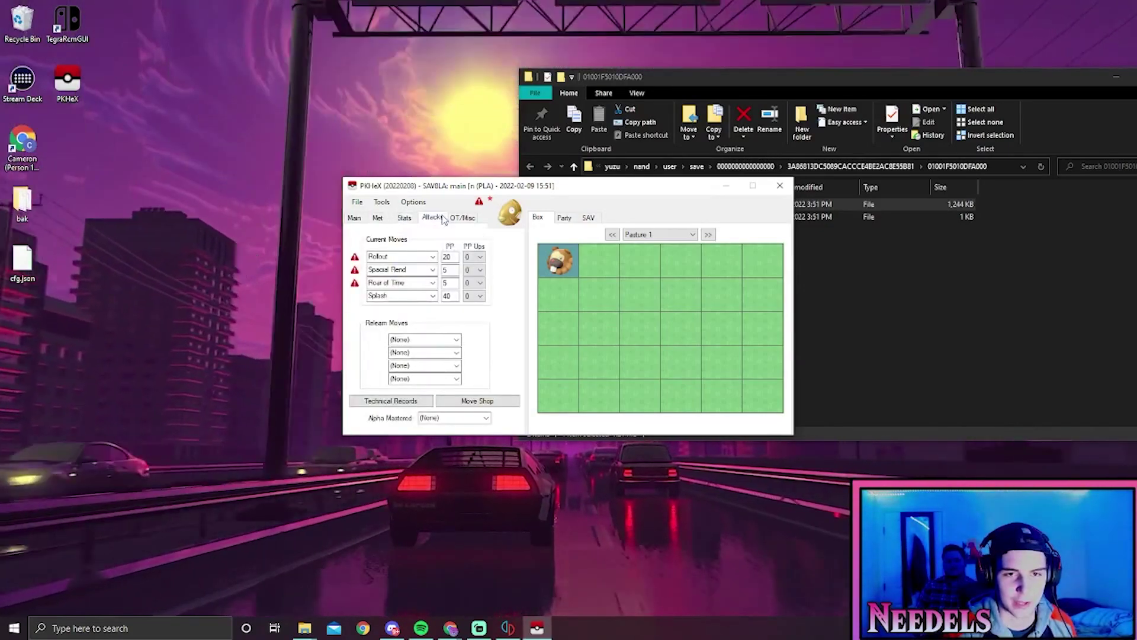
key(Right)
click(358, 220)
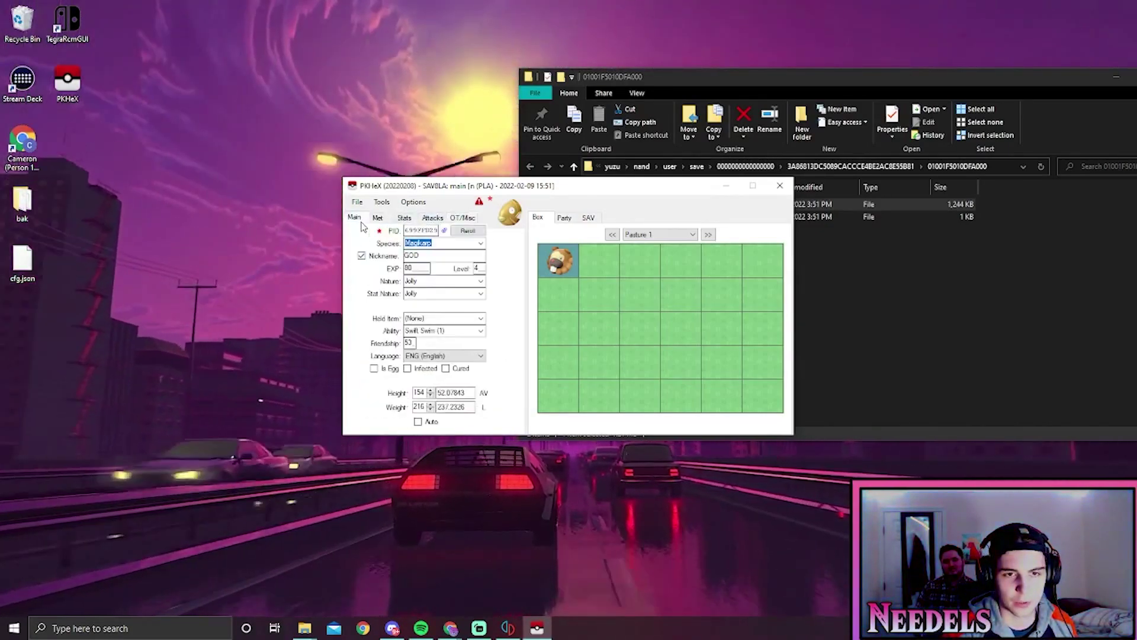
Write the edited Magikarp into the first three slots of Pasture 1 and check its trainer information
click(578, 287)
right_click(634, 267)
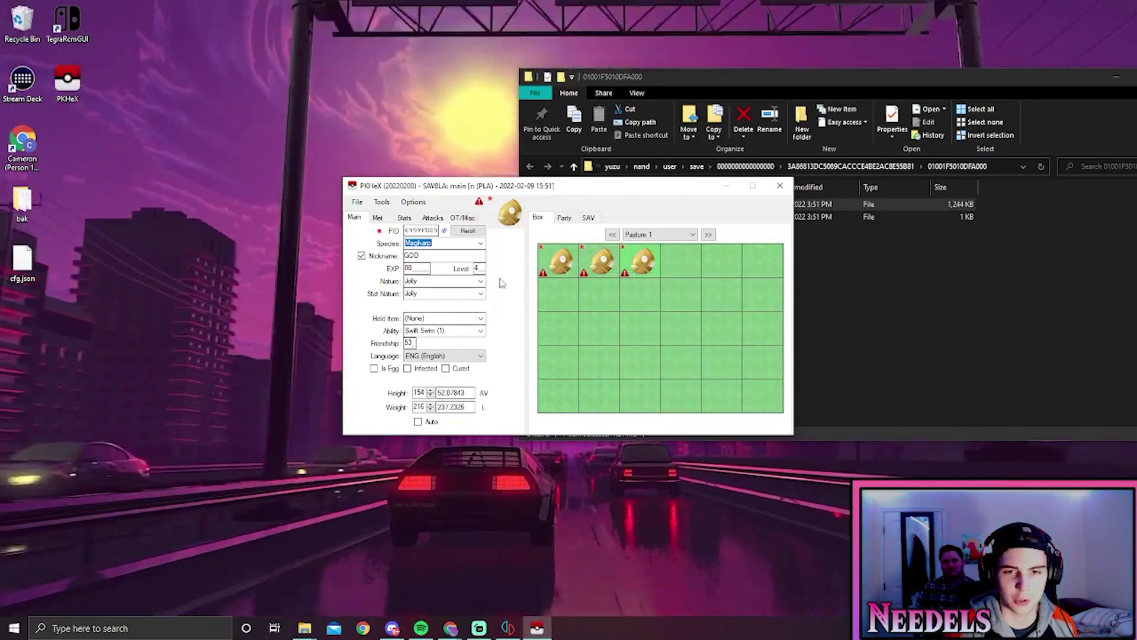
click(462, 218)
Export the edited save over the existing main file in the 01001F5010DFA000 folder
drag(593, 185, 550, 164)
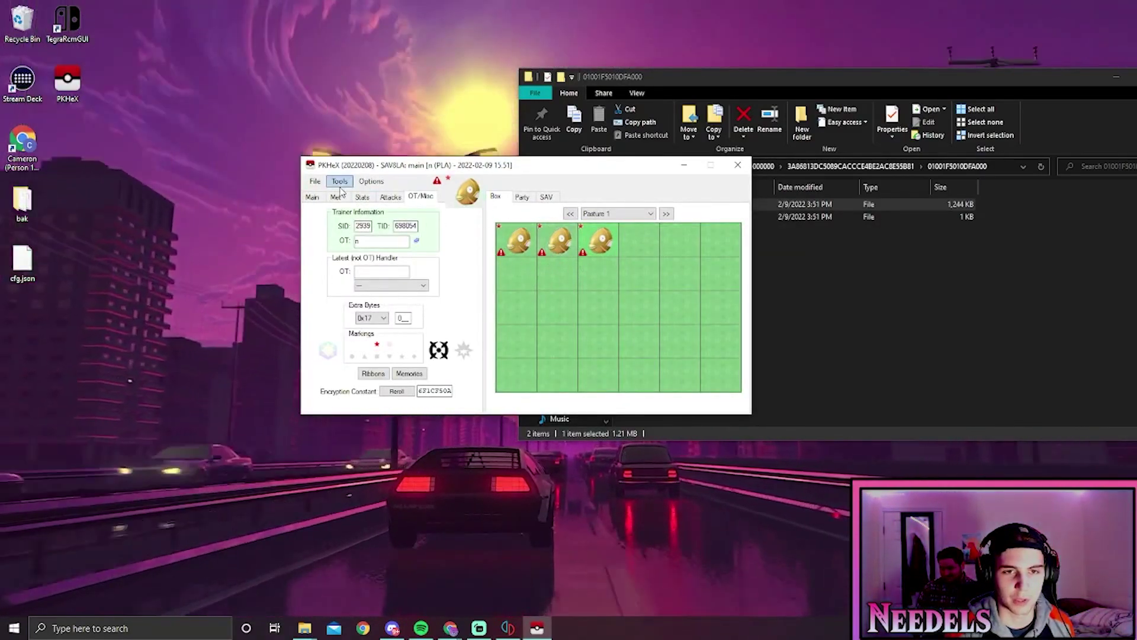
click(315, 181)
click(335, 207)
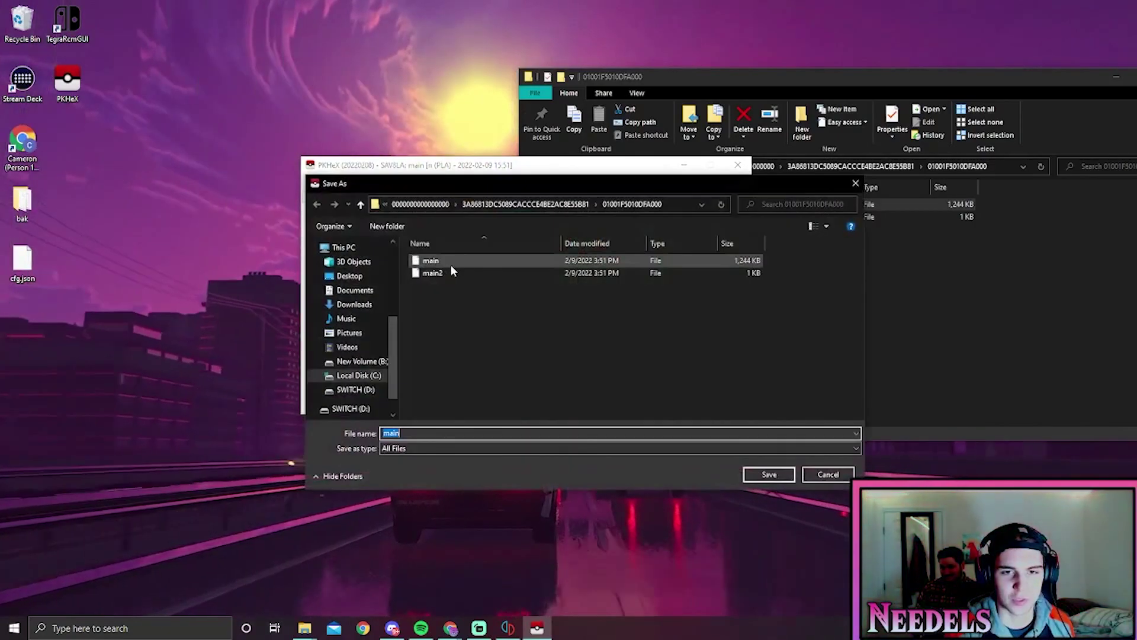
click(769, 474)
click(596, 314)
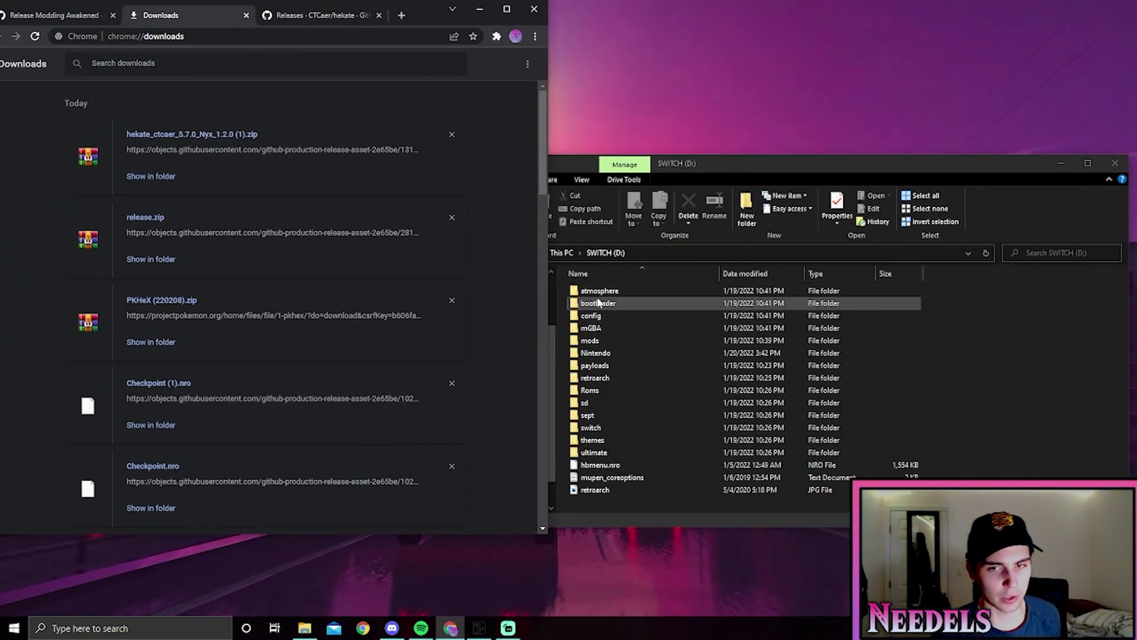
Open the switch folder on the SWITCH (D:) drive and try to copy the downloaded Checkpoint.nro into it
double_click(591, 427)
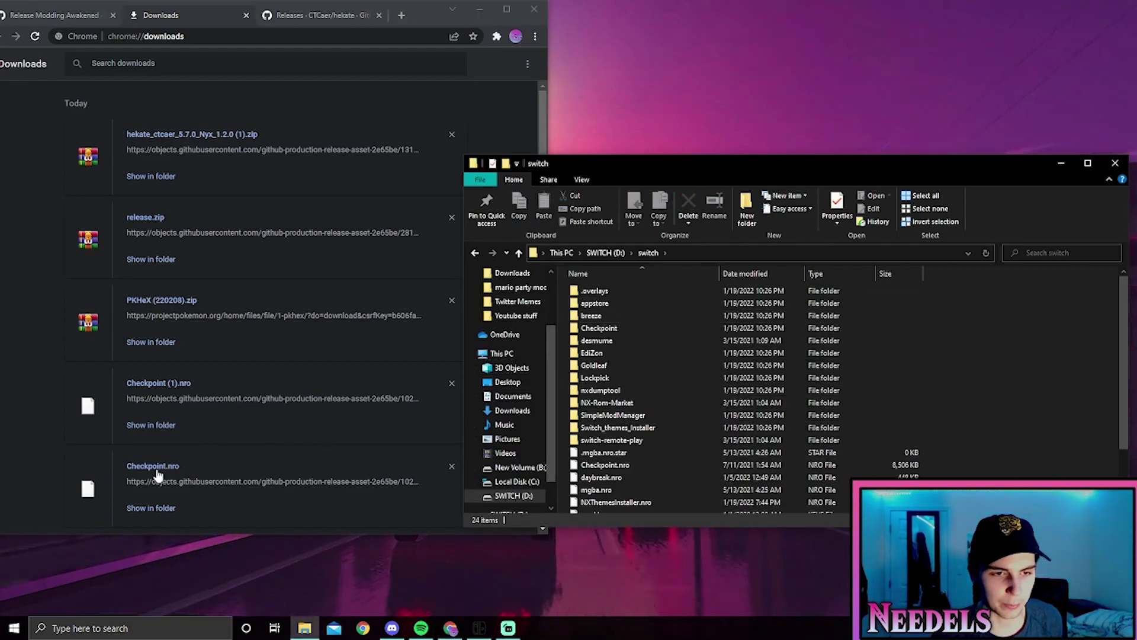
drag(155, 473, 357, 243)
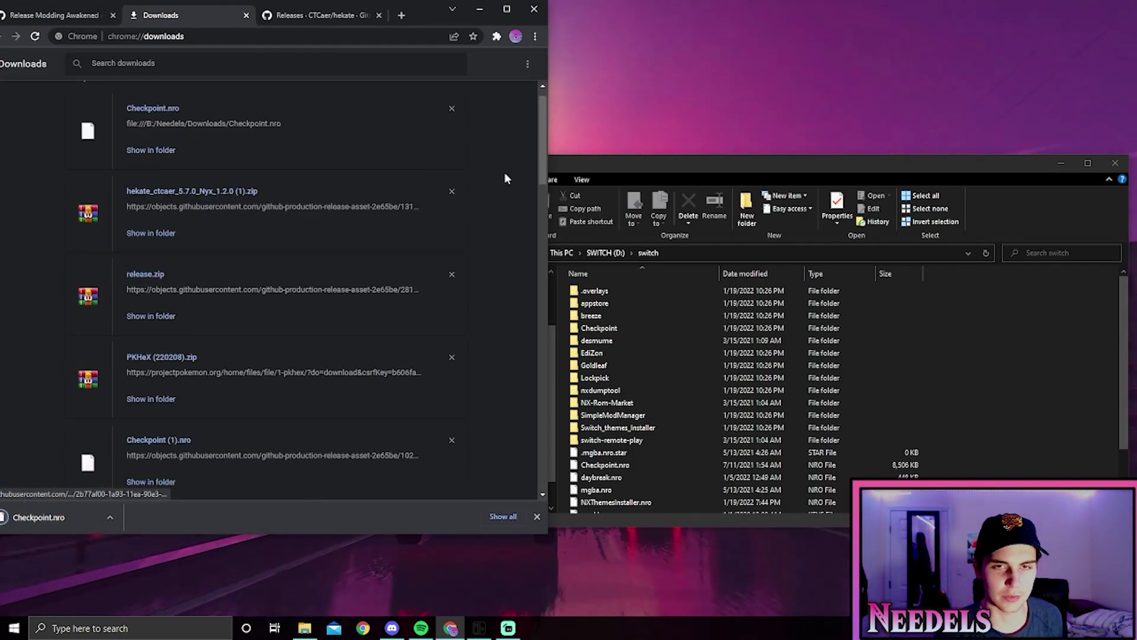
click(479, 10)
drag(659, 167, 412, 104)
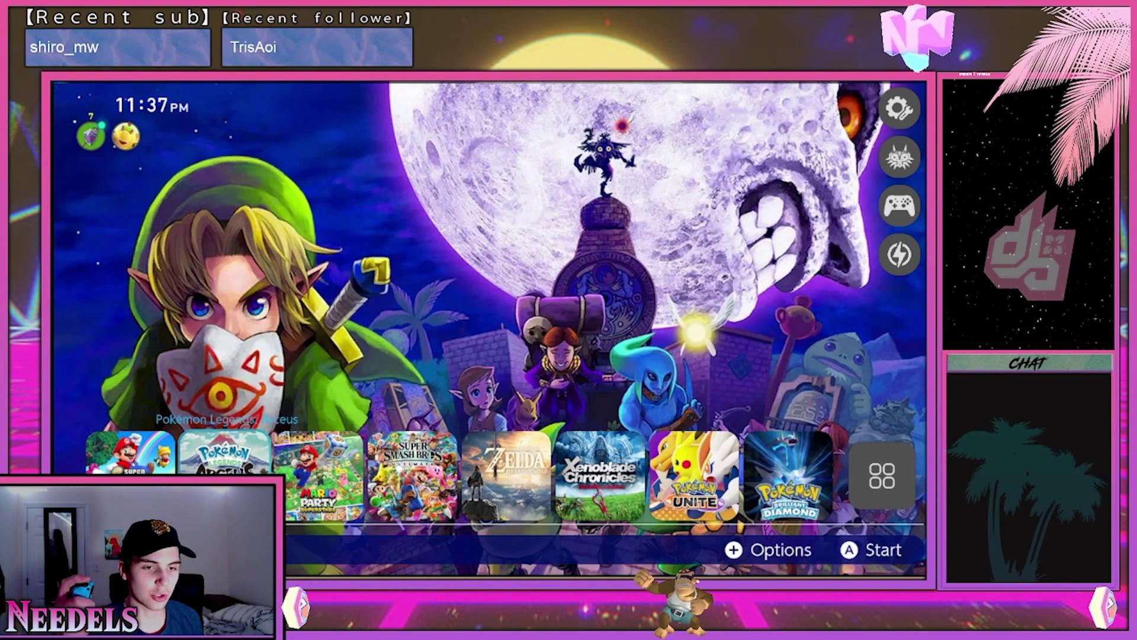
On the Switch, enter the homebrew menu through Pokémon Legends: Arceus with the first user profile and launch Checkpoint
key(Return)
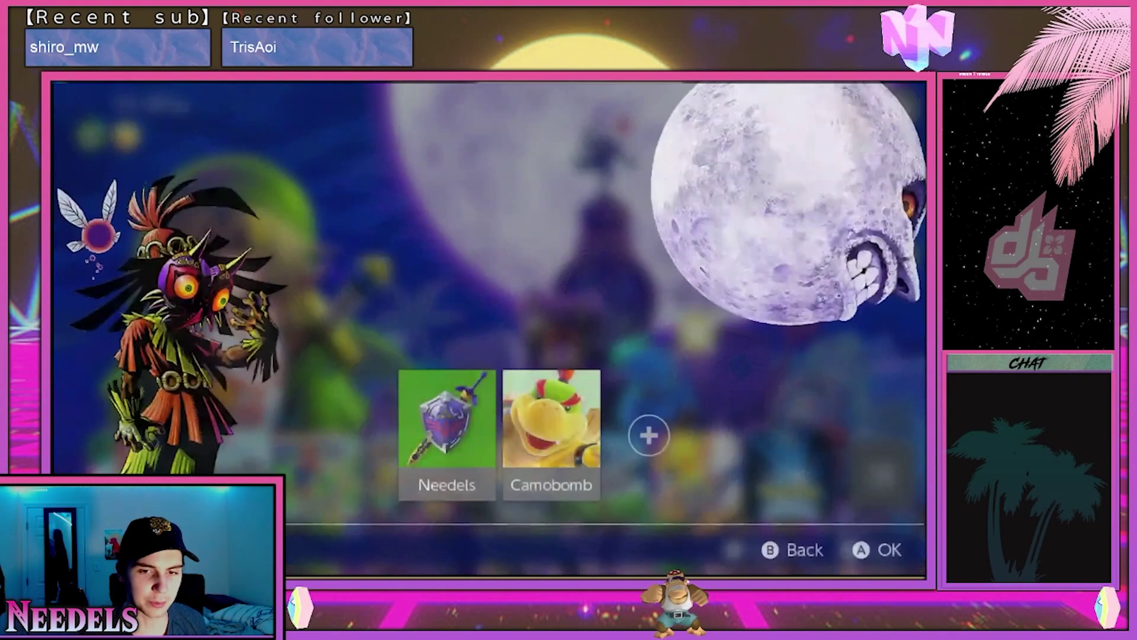
key(Return)
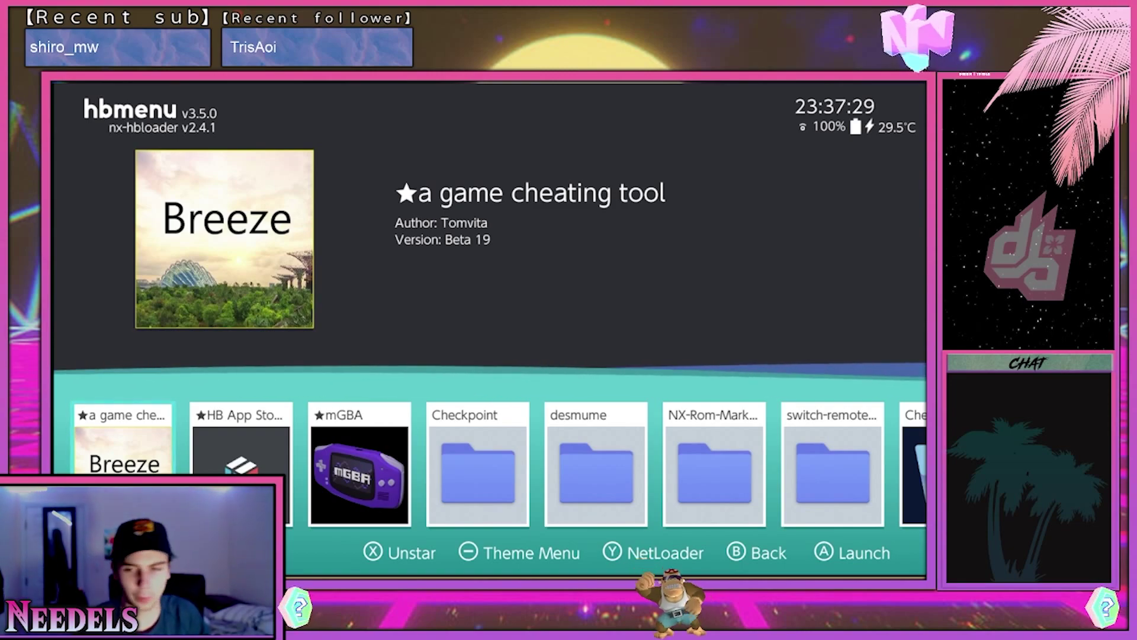
key(Right)
key(Right)
key(Right)
key(Right)
key(Right)
key(Right)
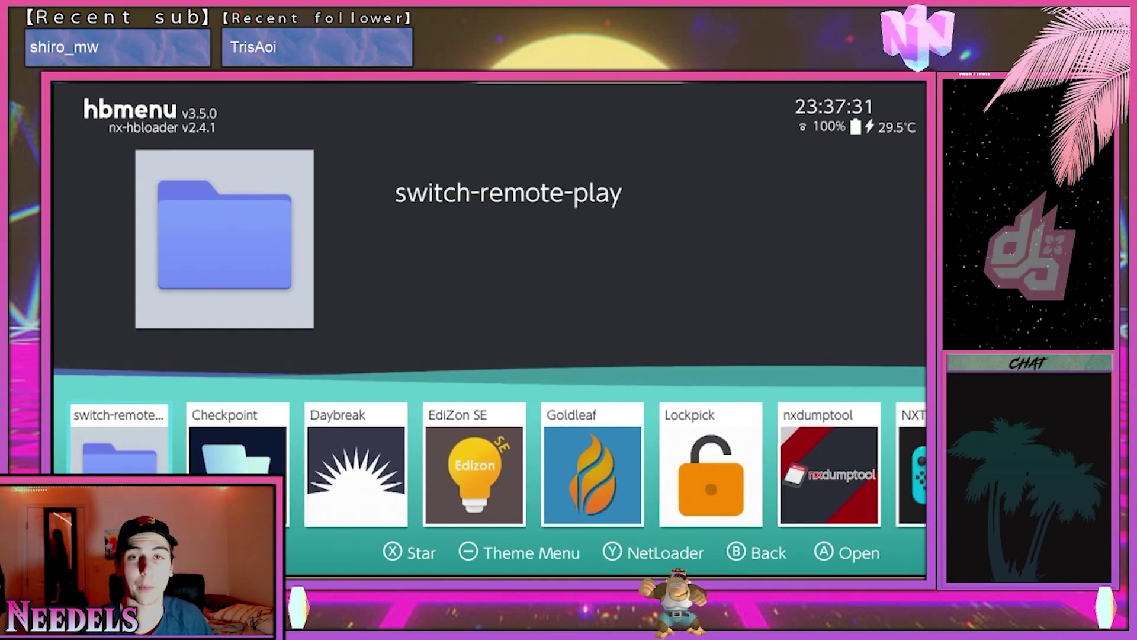
key(Right)
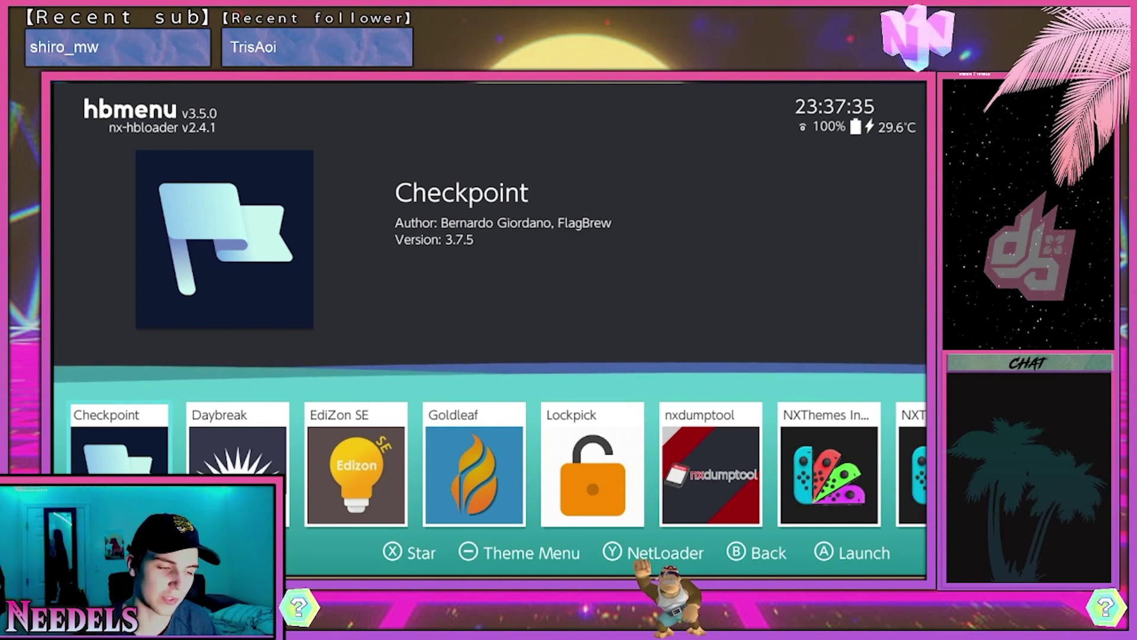
key(Return)
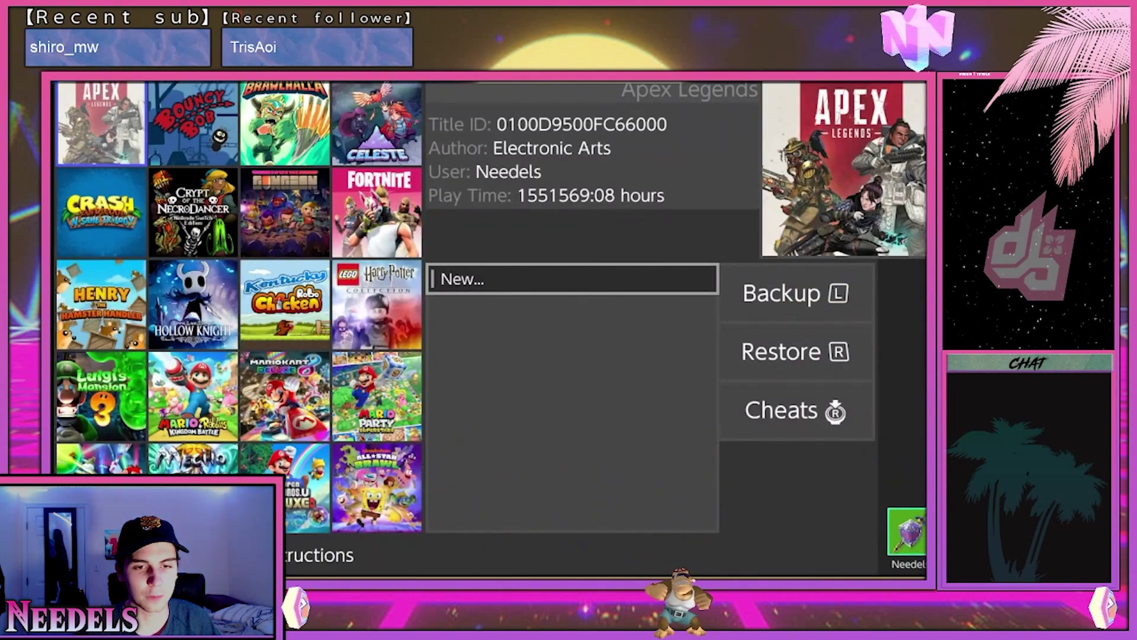
Select Pokémon Legends: Arceus in Checkpoint and create a new save backup under the suggested name
key(Up)
key(Right)
key(Left)
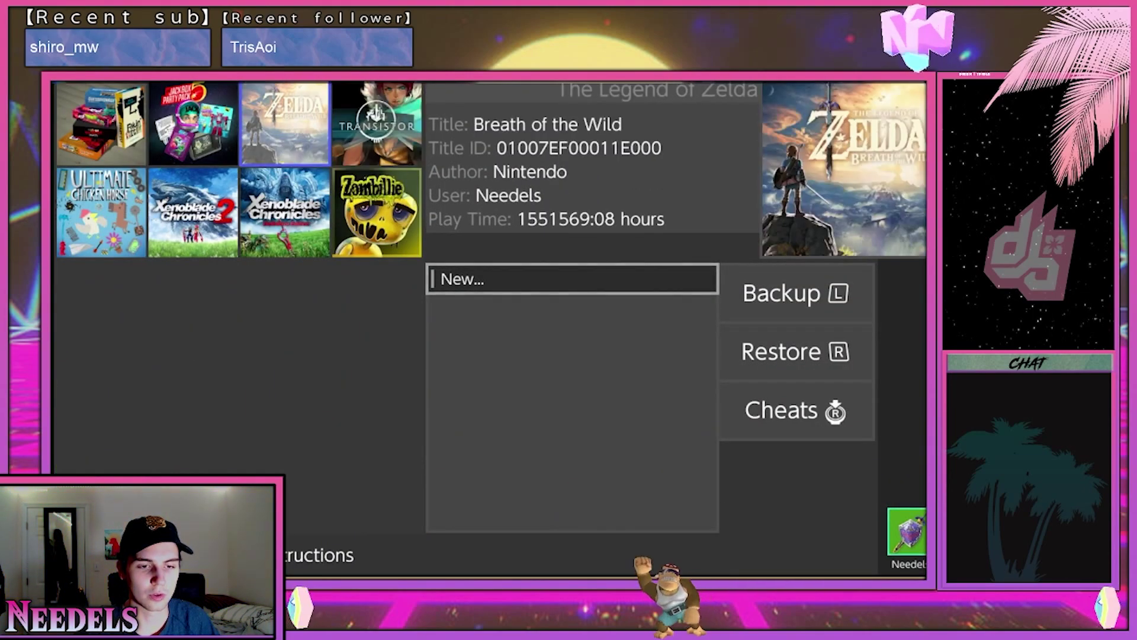
key(Down)
key(Down)
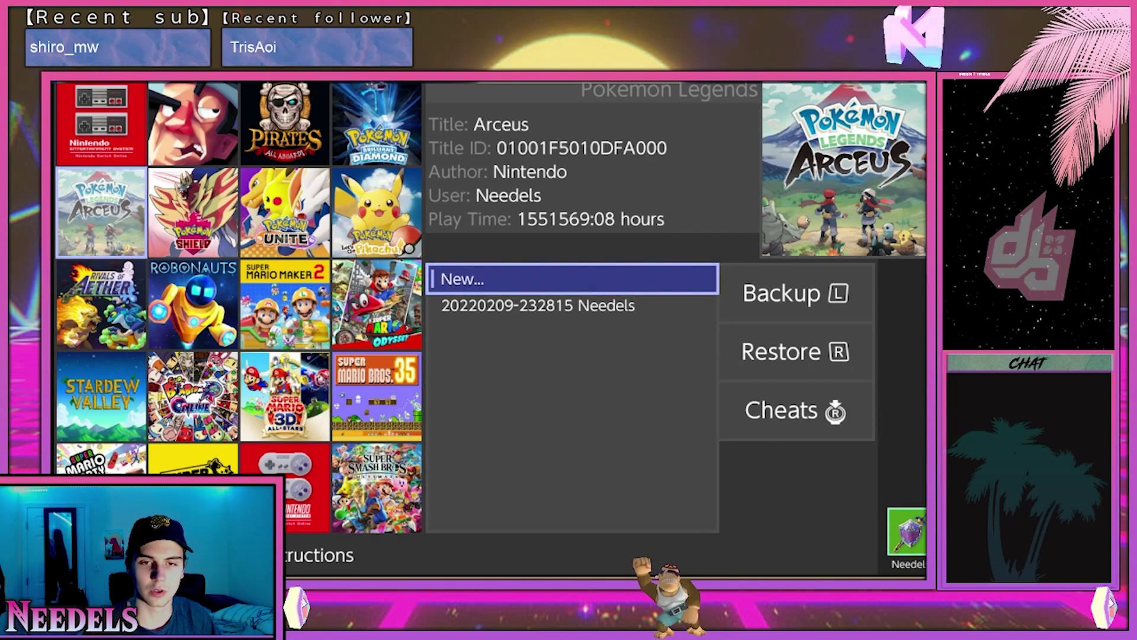
key(Return)
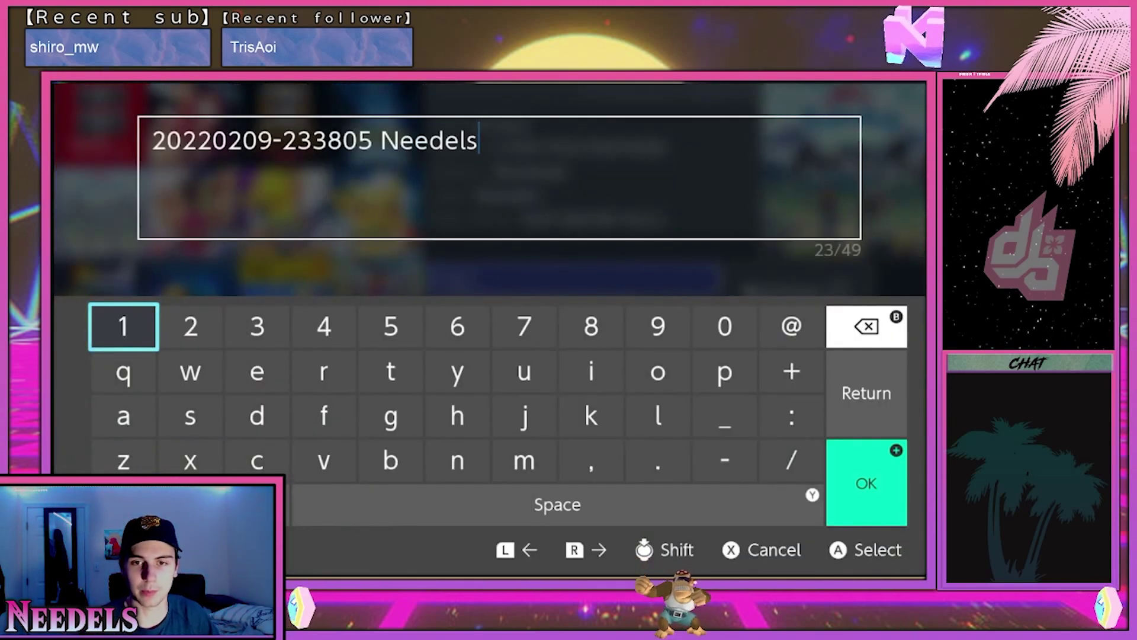
key(Return)
key(Return)
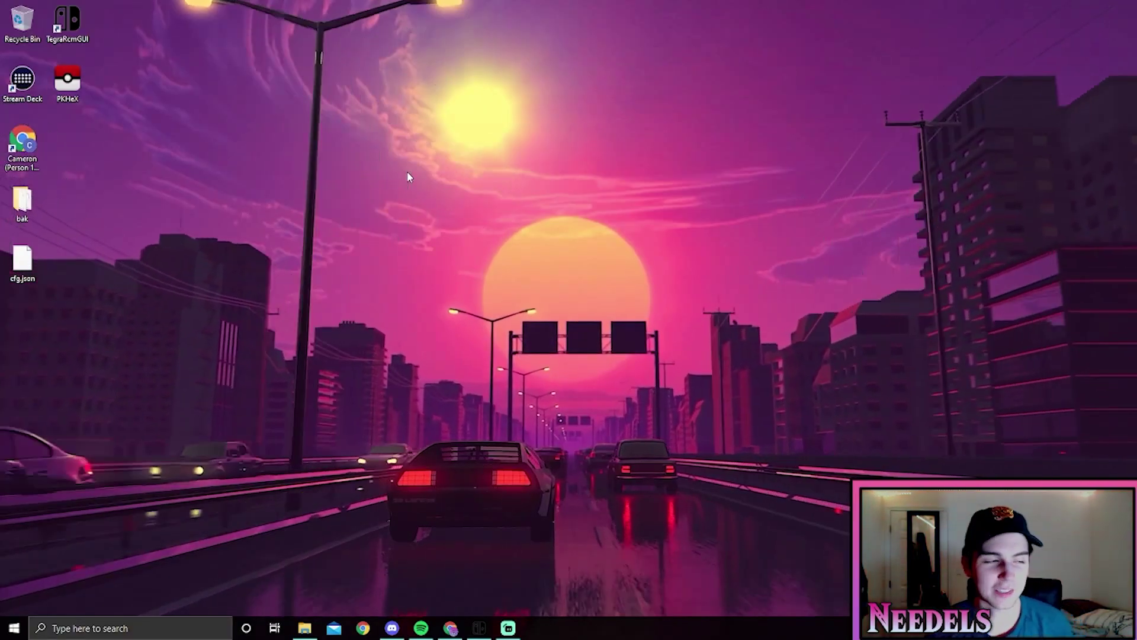
Switch to PKHeX on the PC, start opening a save file and go to the SWITCH (D:) drive
double_click(70, 97)
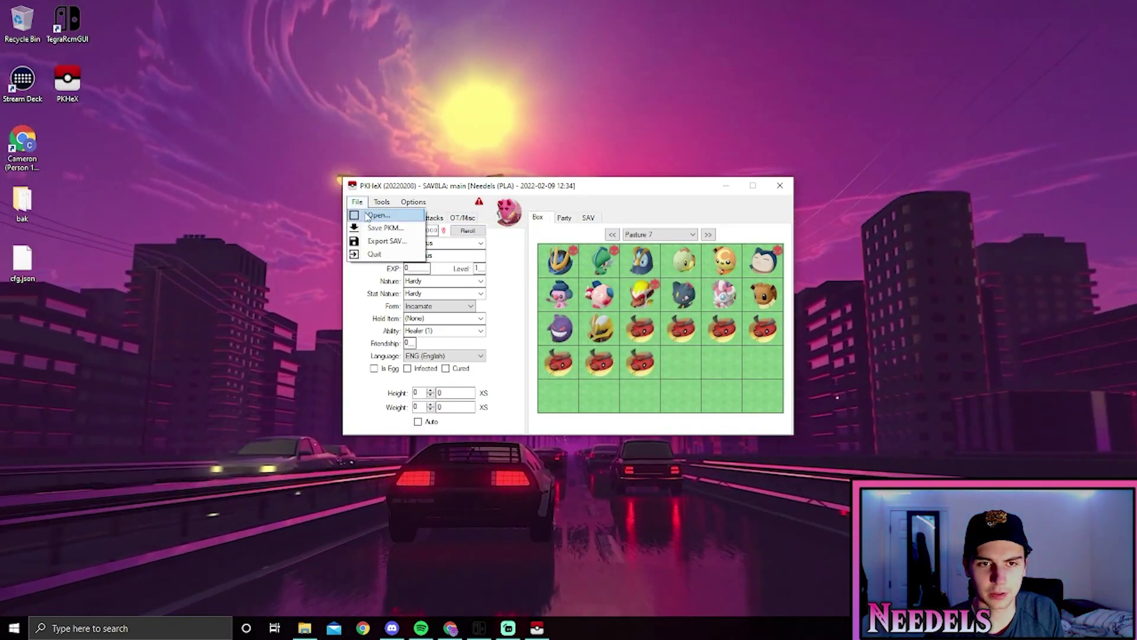
click(367, 216)
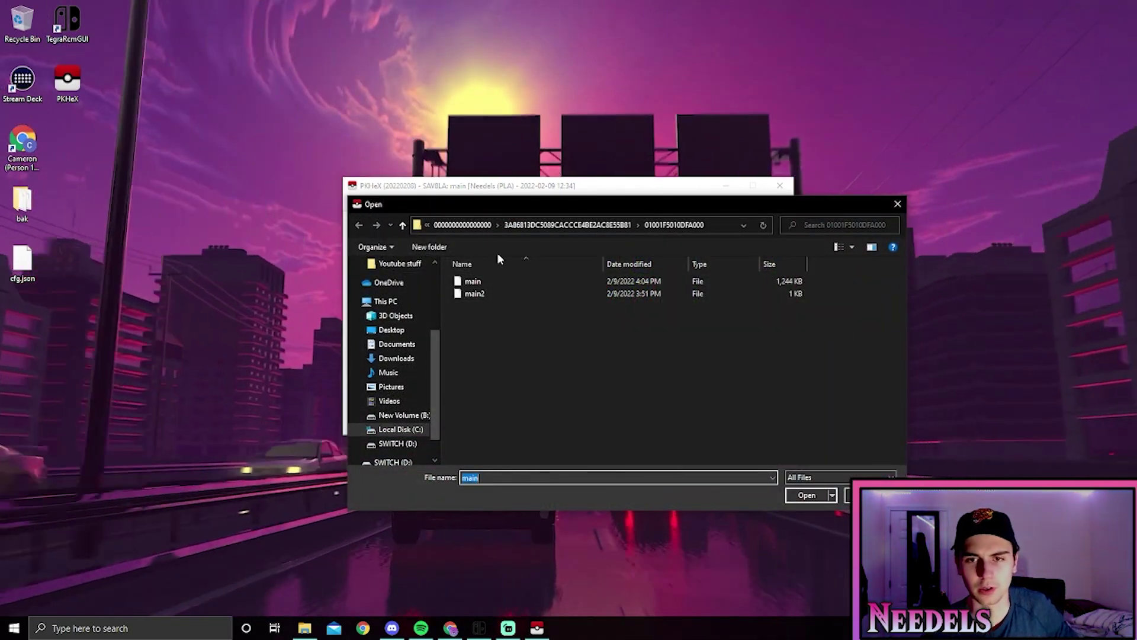
click(548, 225)
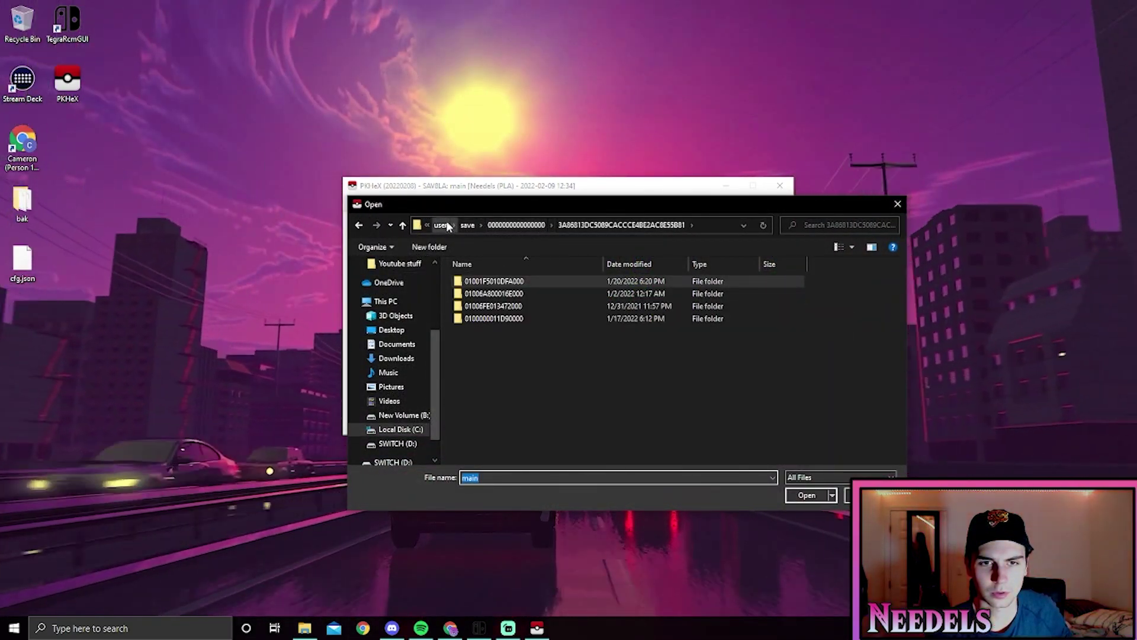
click(442, 225)
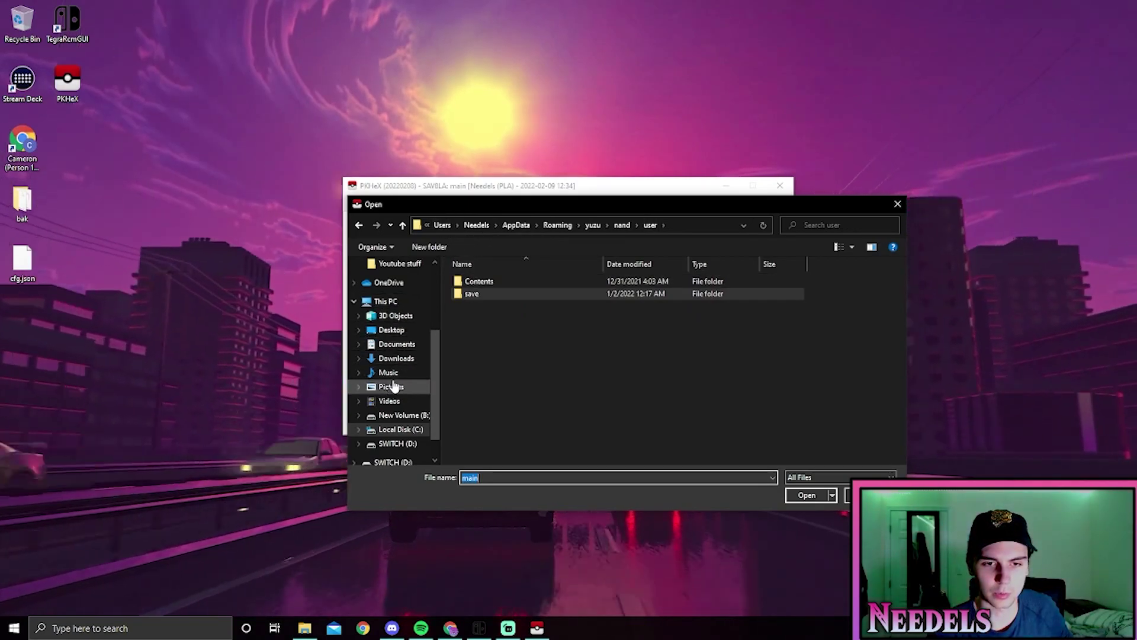
click(396, 445)
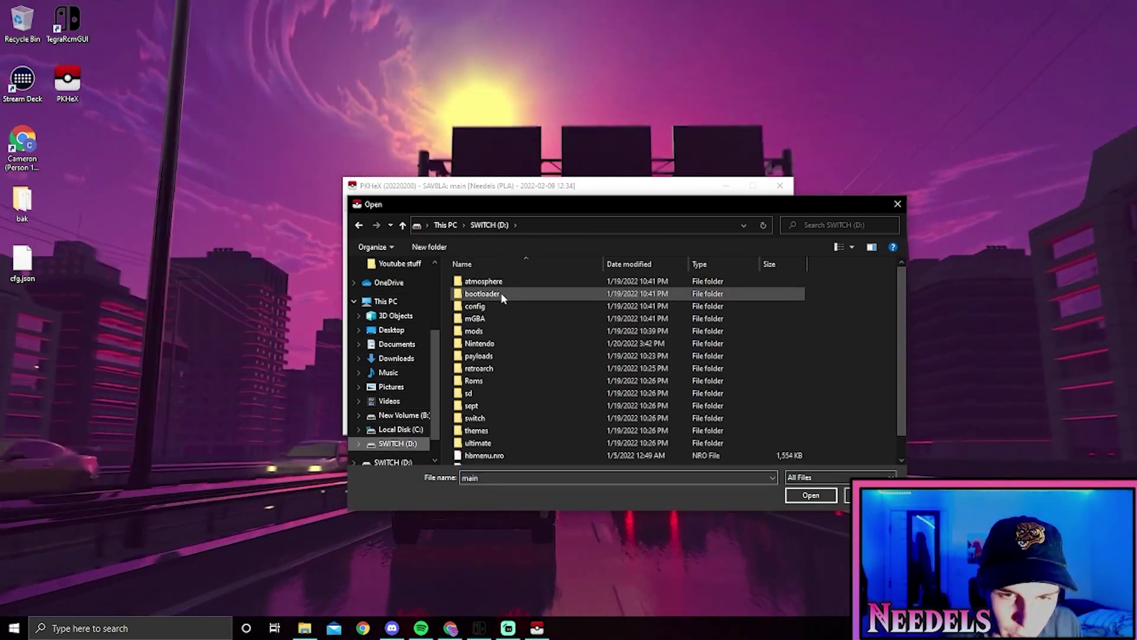
Browse through the switch and Checkpoint folders to the saves folder
scroll(502, 302, down, 1)
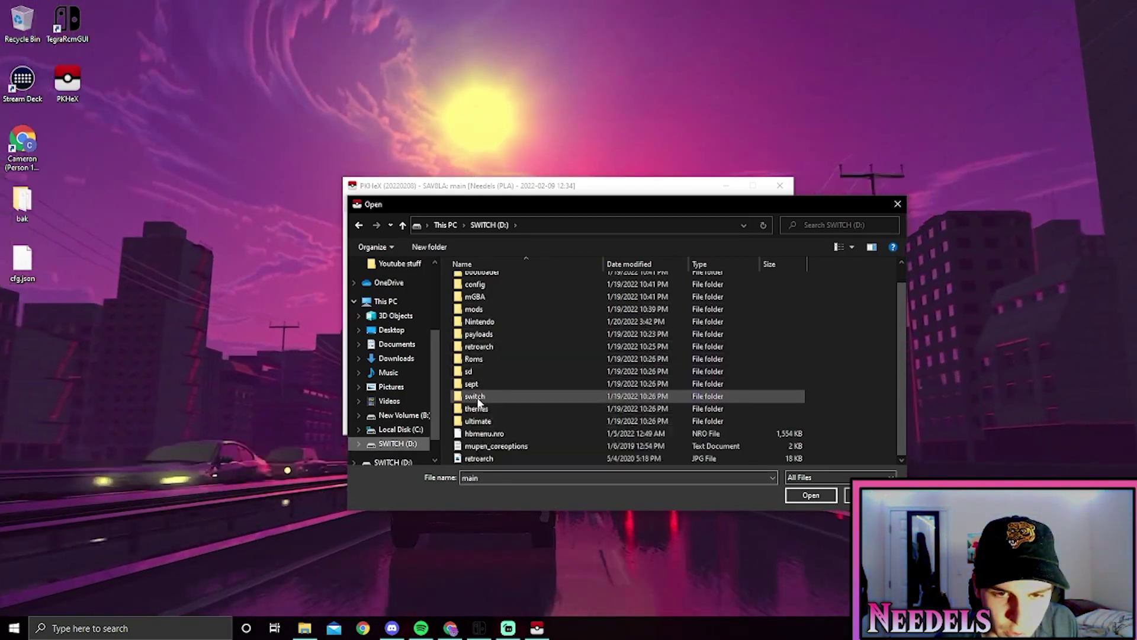
double_click(476, 396)
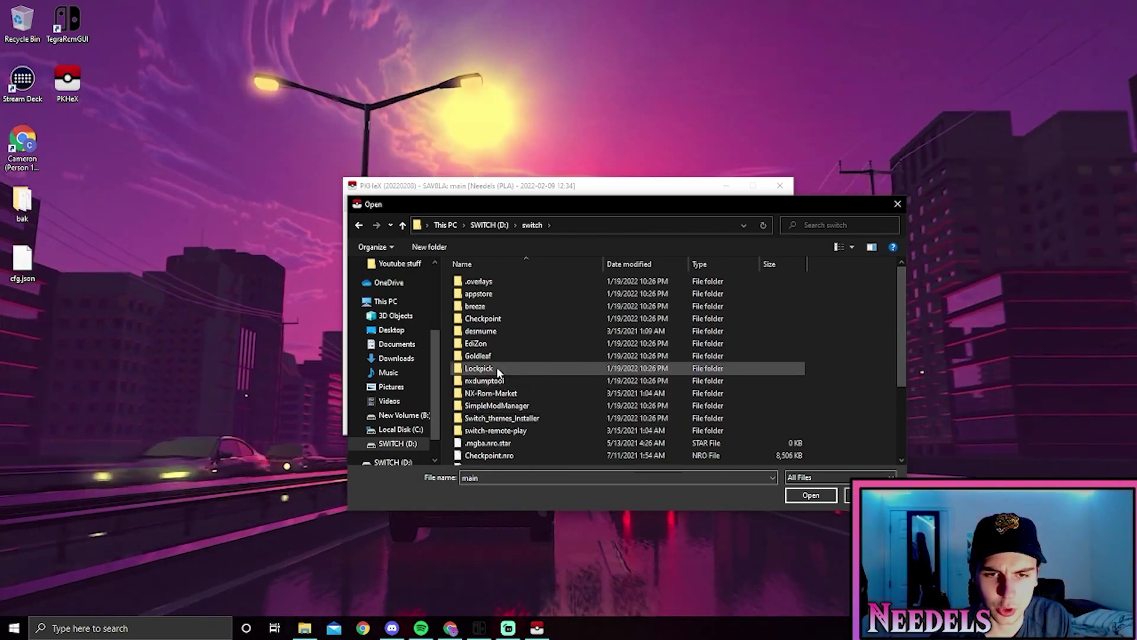
double_click(497, 319)
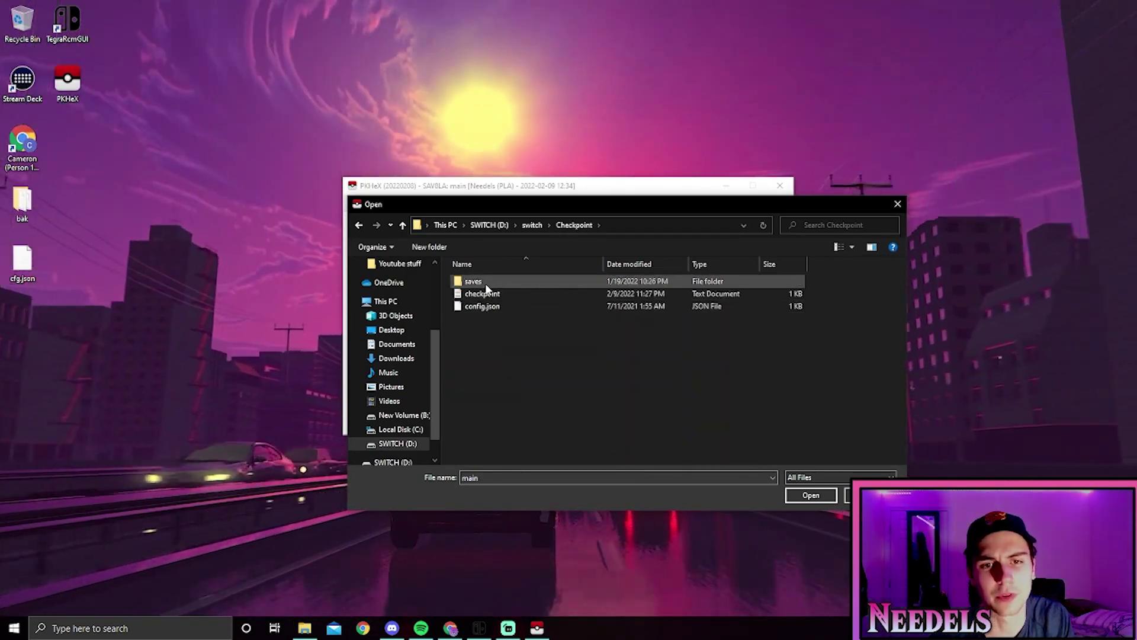
double_click(482, 282)
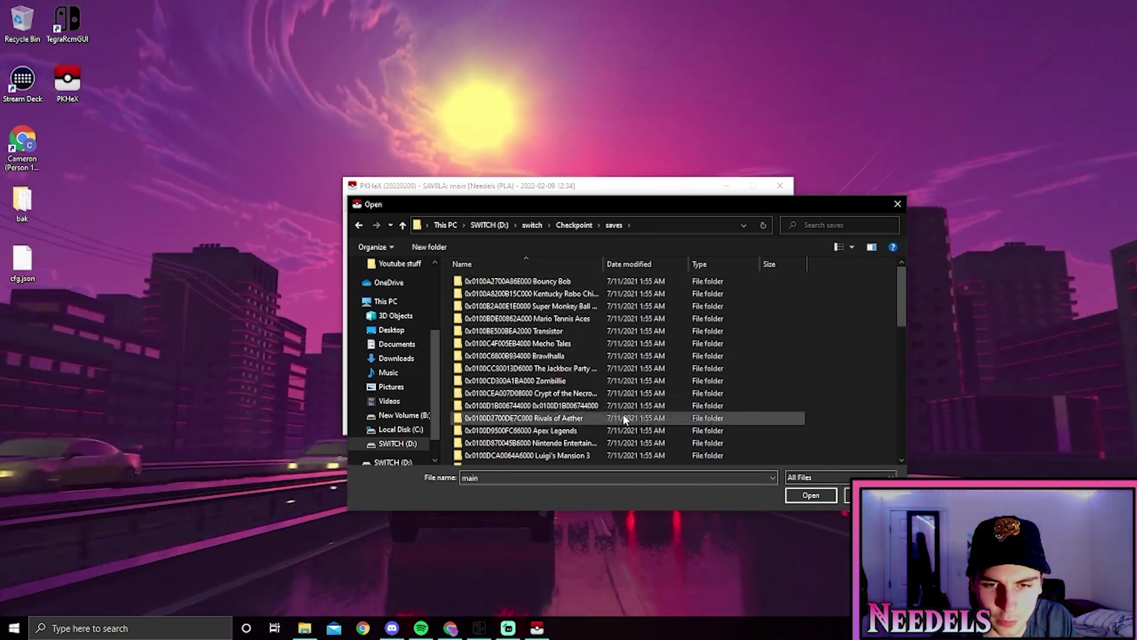
scroll(551, 356, down, 5)
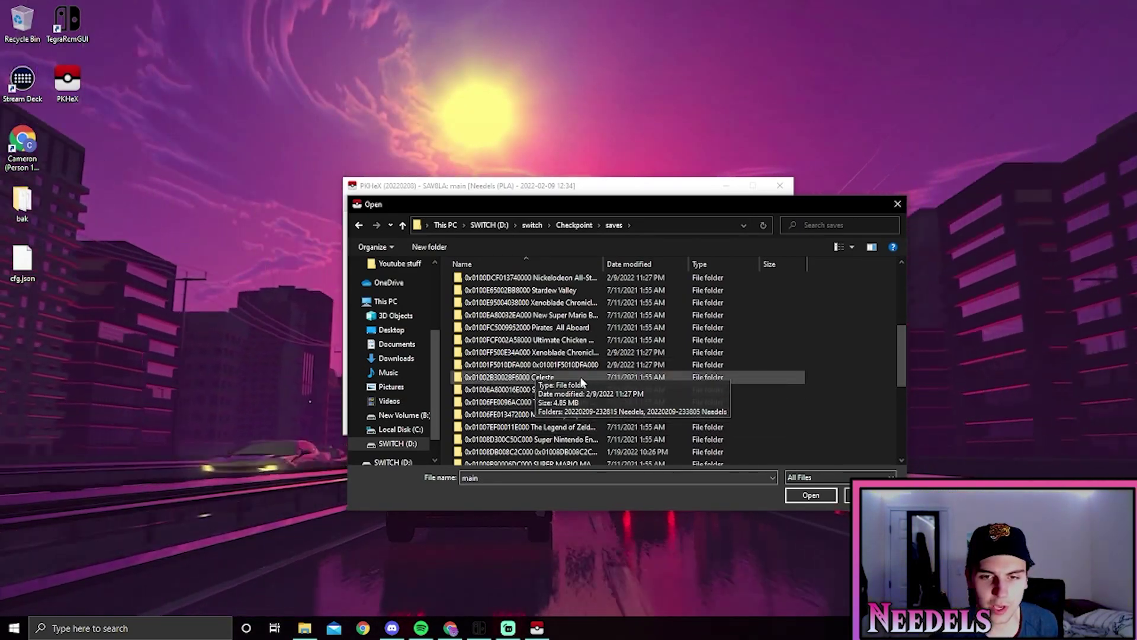
double_click(551, 365)
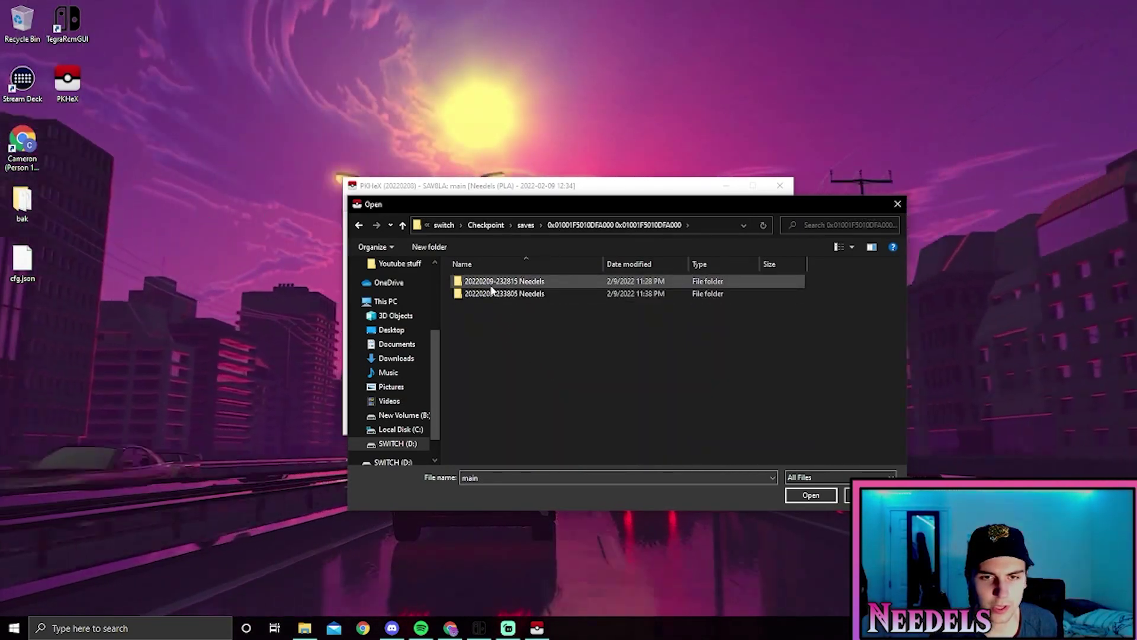
double_click(477, 283)
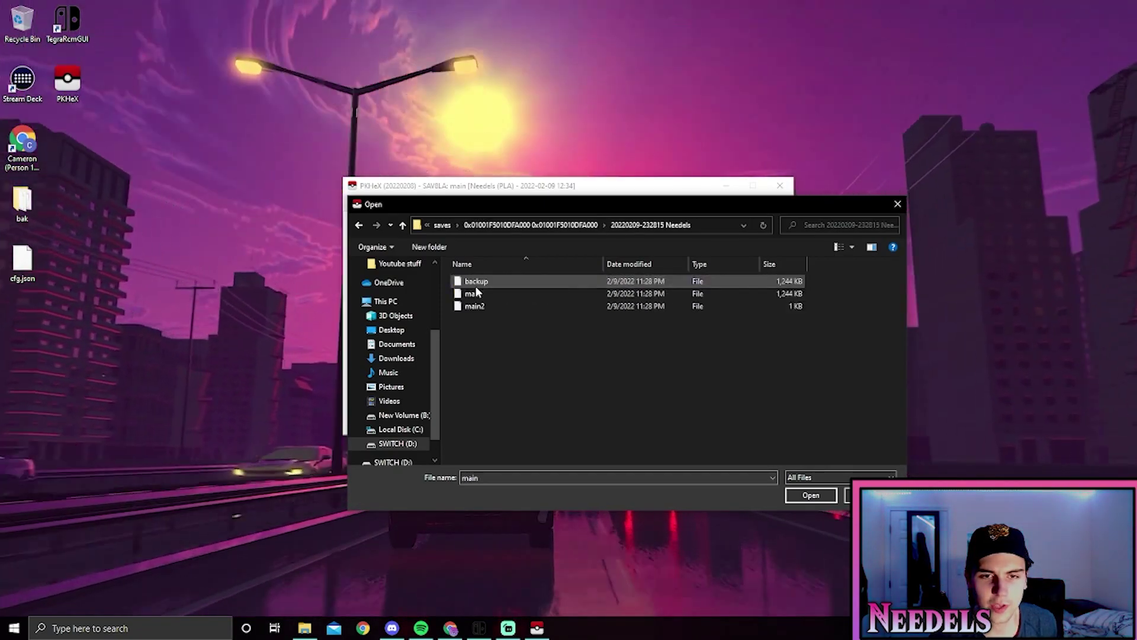
click(474, 294)
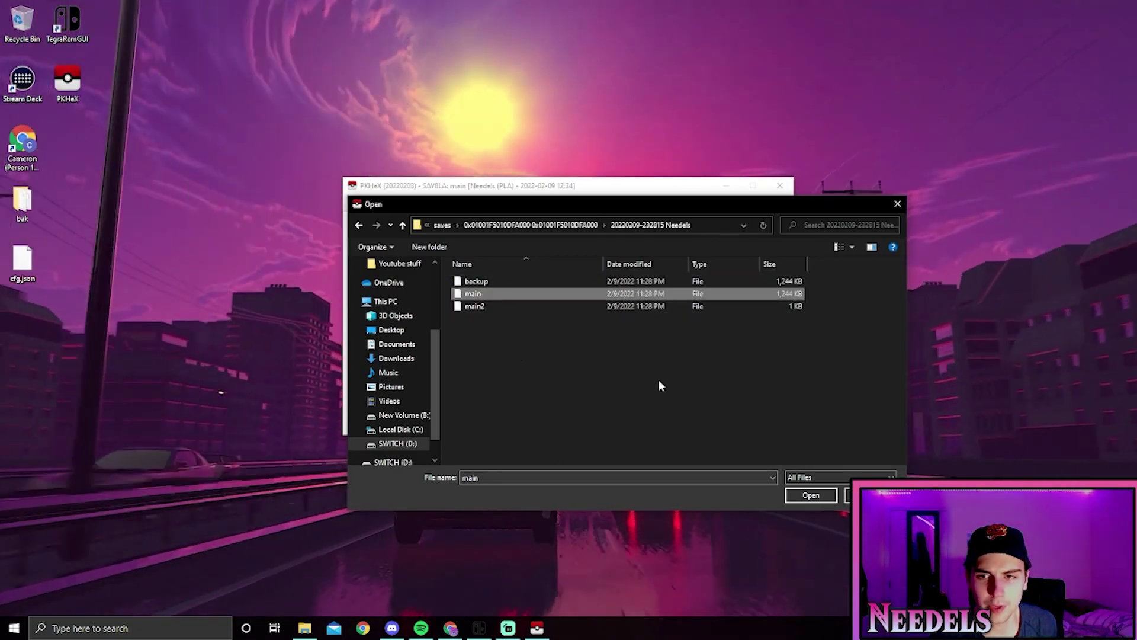
click(811, 495)
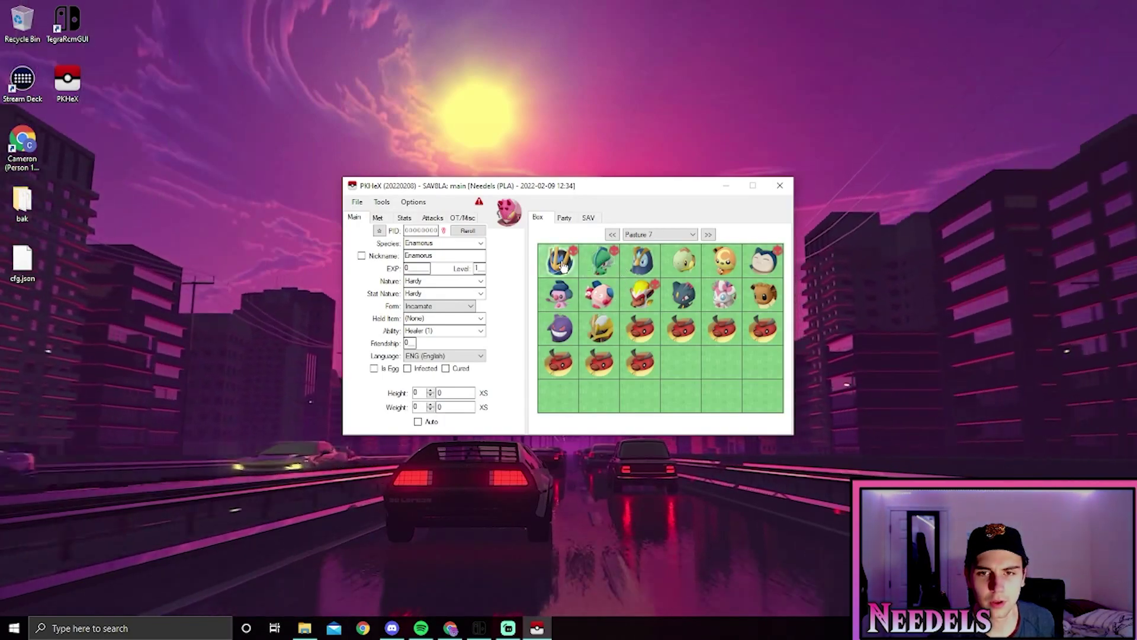
Go back through the boxes to Pasture 1 and load the Bidoof from its second slot into the editor
click(612, 234)
click(612, 234)
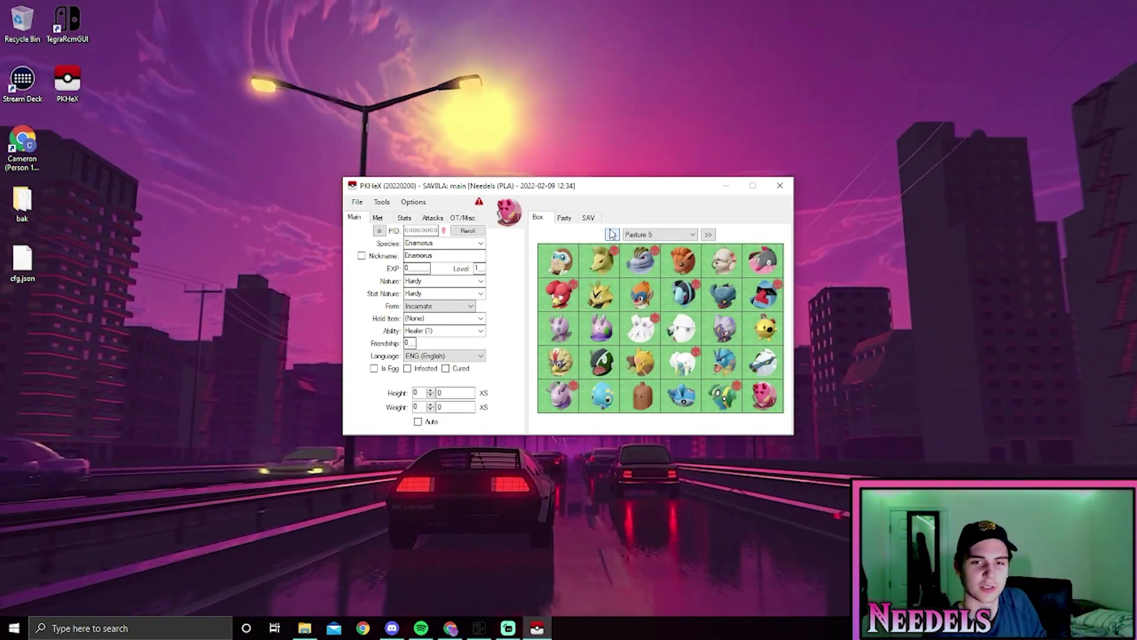
click(613, 234)
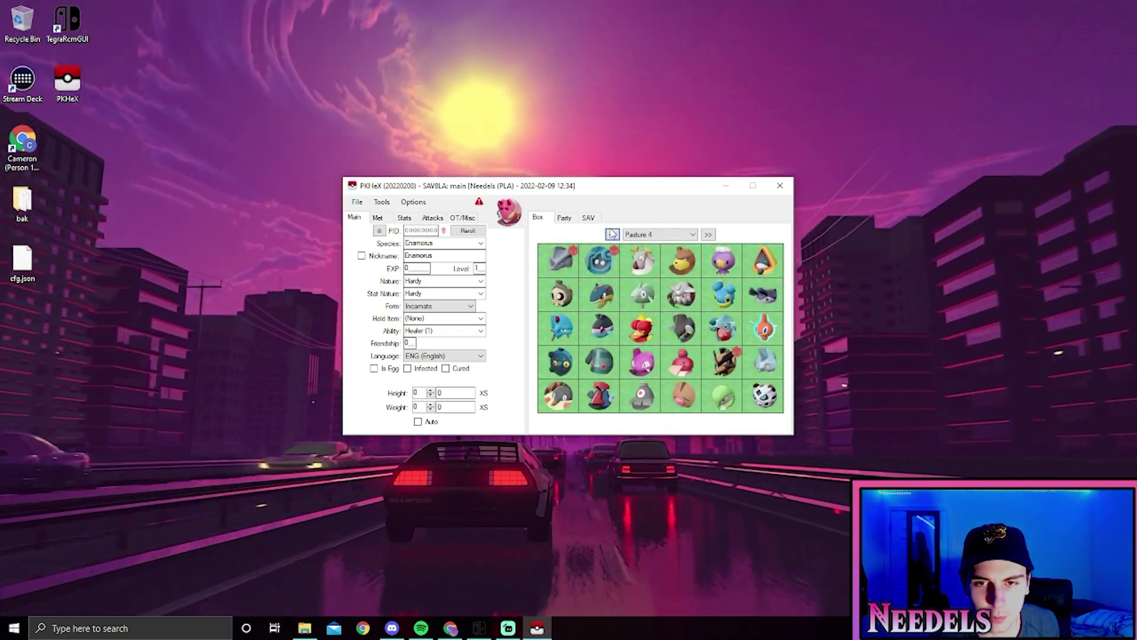
click(613, 234)
click(613, 234)
click(613, 234)
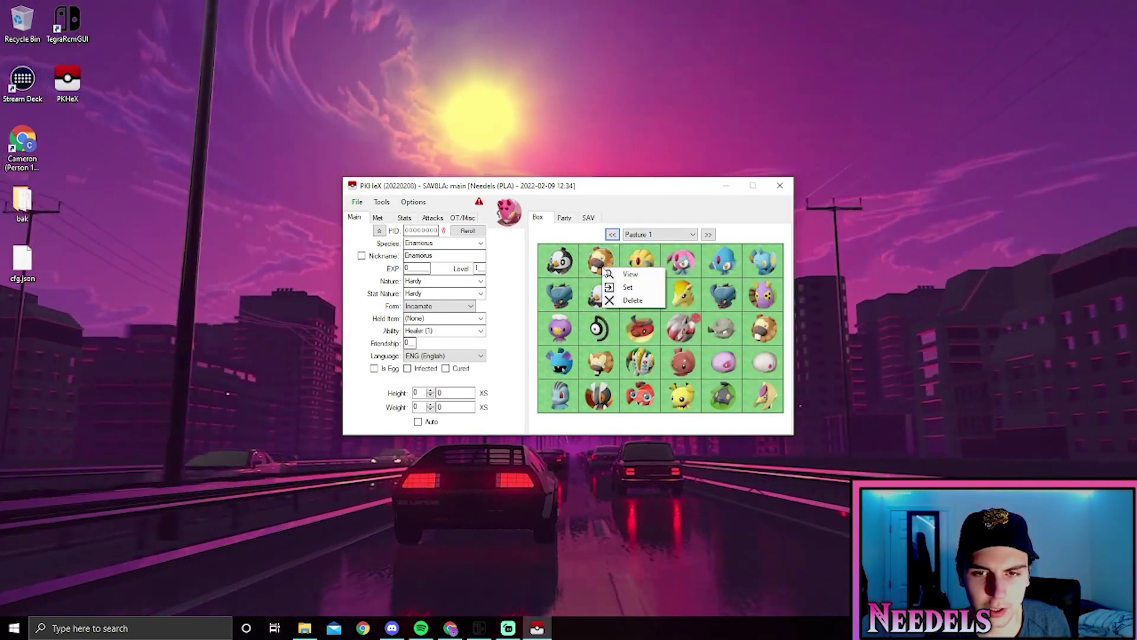
click(615, 276)
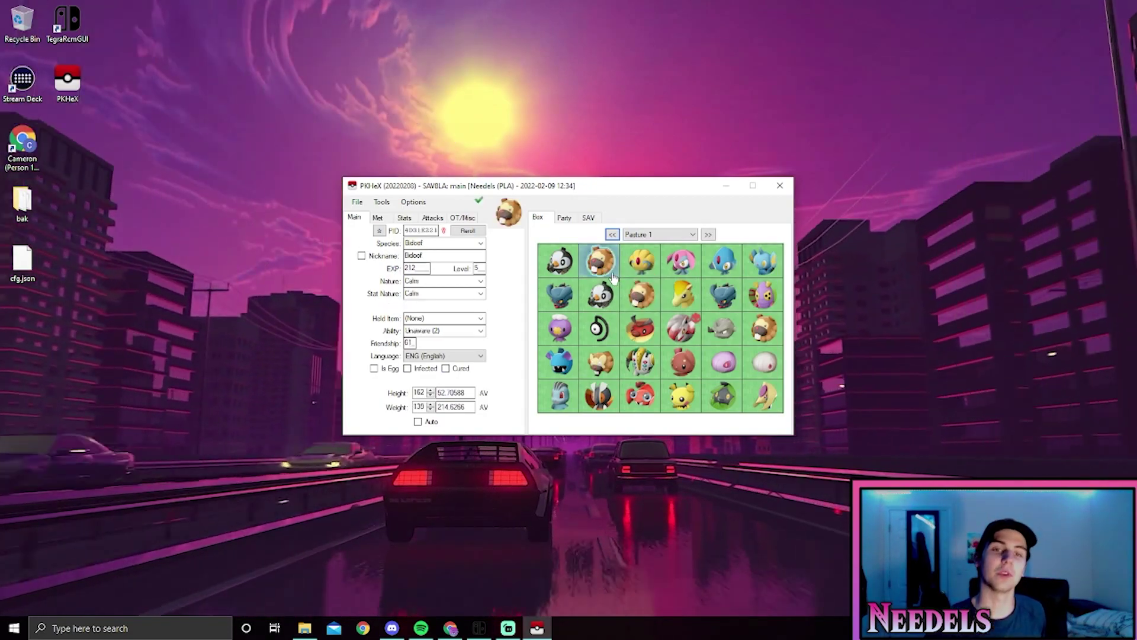
Change the loaded Bidoof's species to Scizor and make it shiny
click(458, 243)
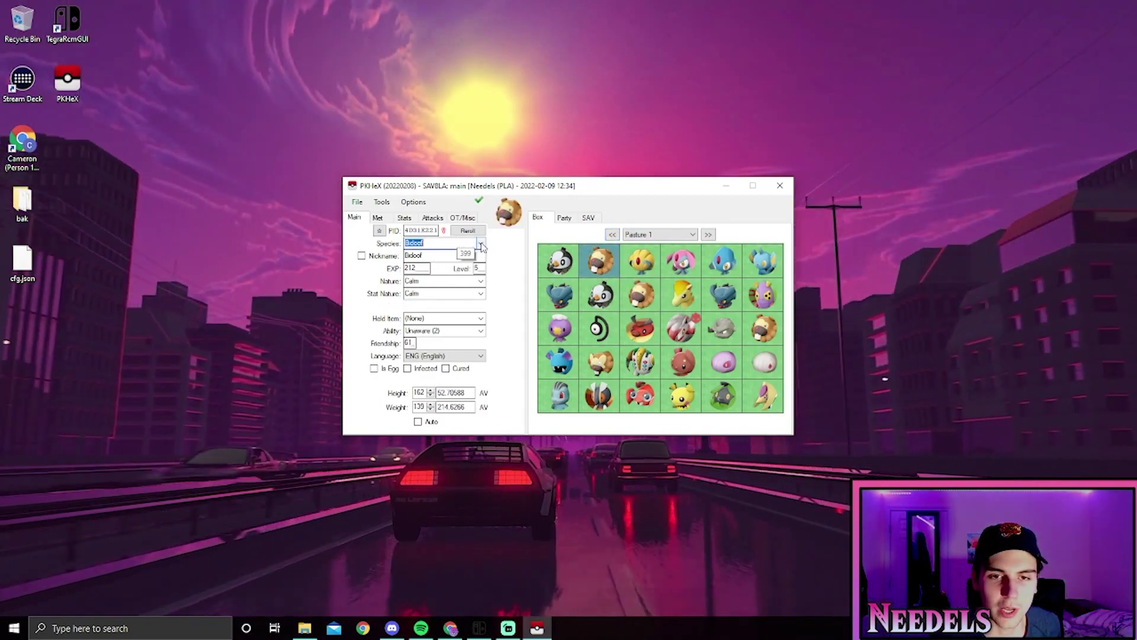
click(481, 244)
click(452, 244)
key(BackSpace)
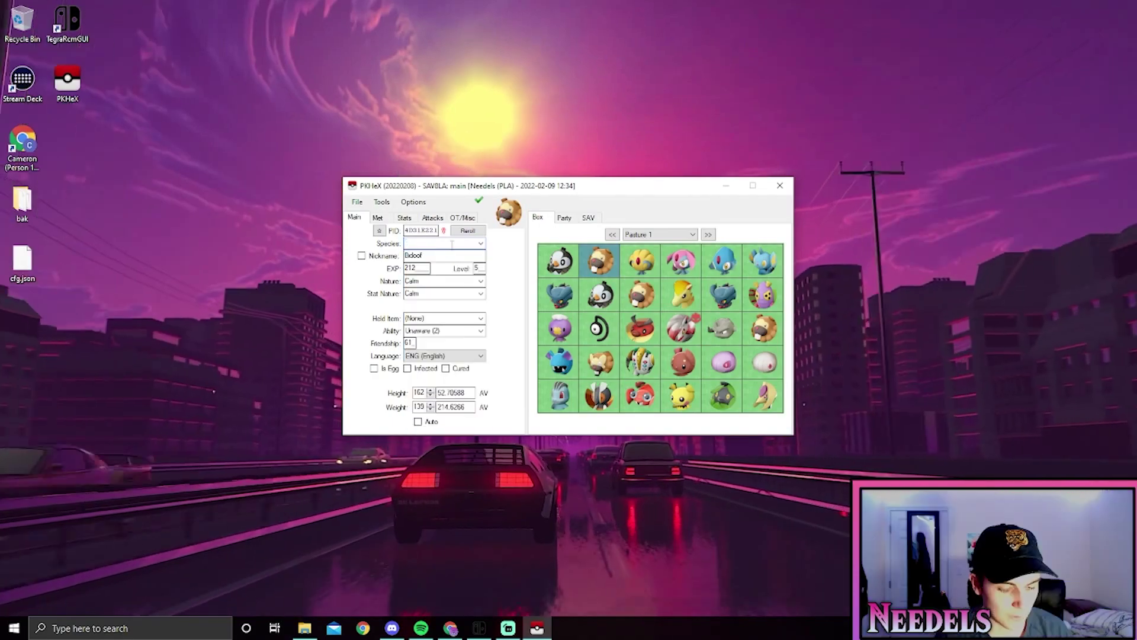
text(Scizor)
key(Return)
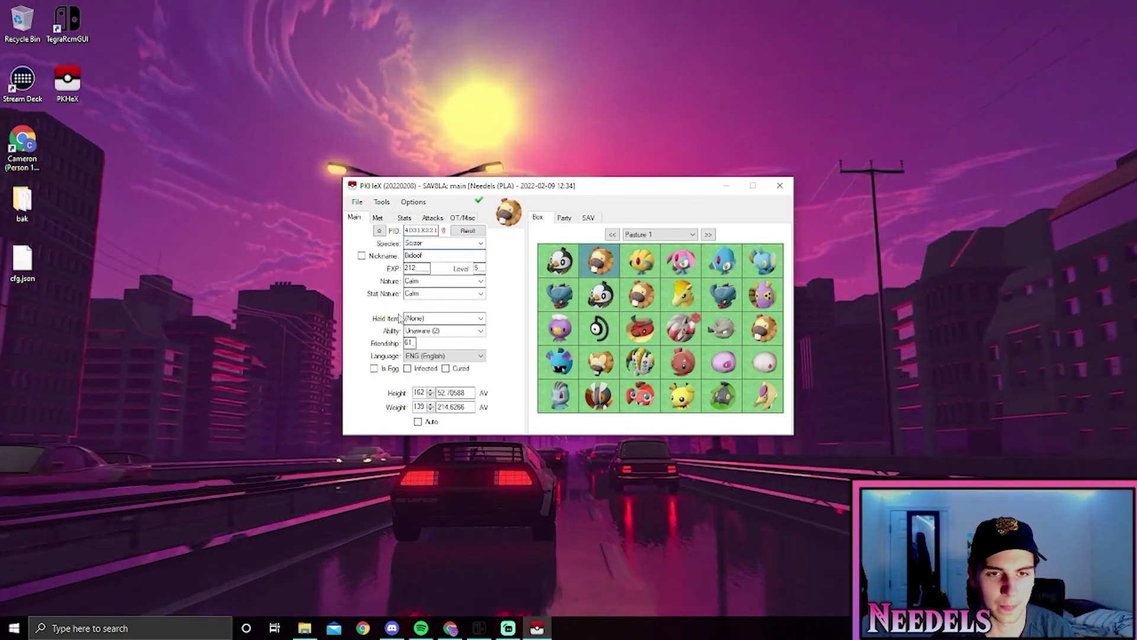
click(442, 243)
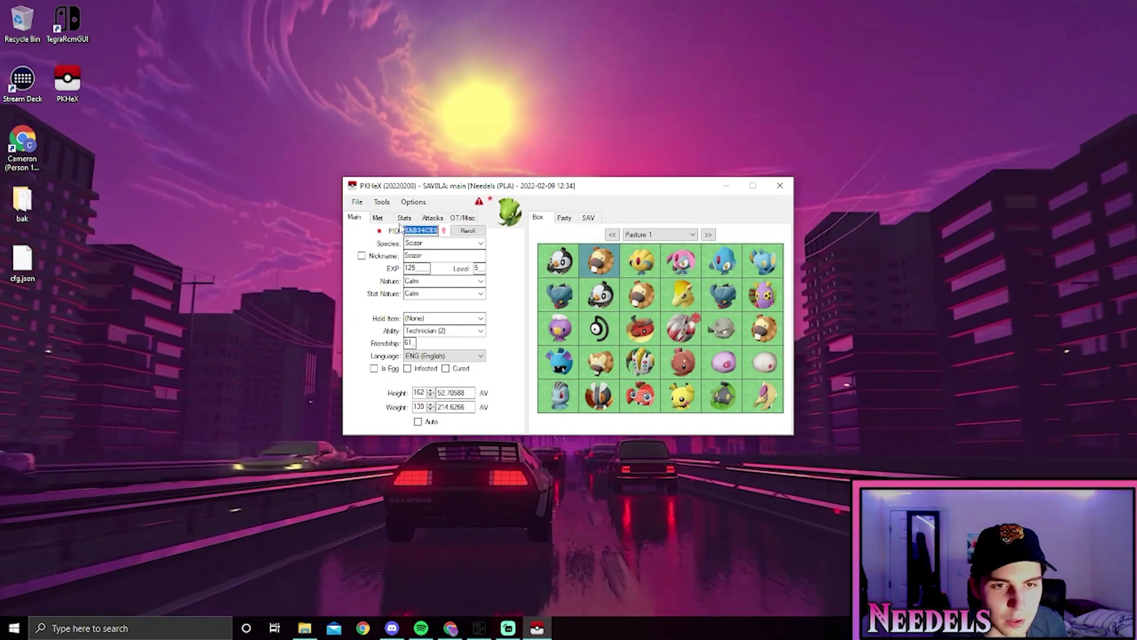
Give Scizor the suggested current moves: Focus Energy, Rock Smash, Steel Beam and Giga Impact
click(377, 218)
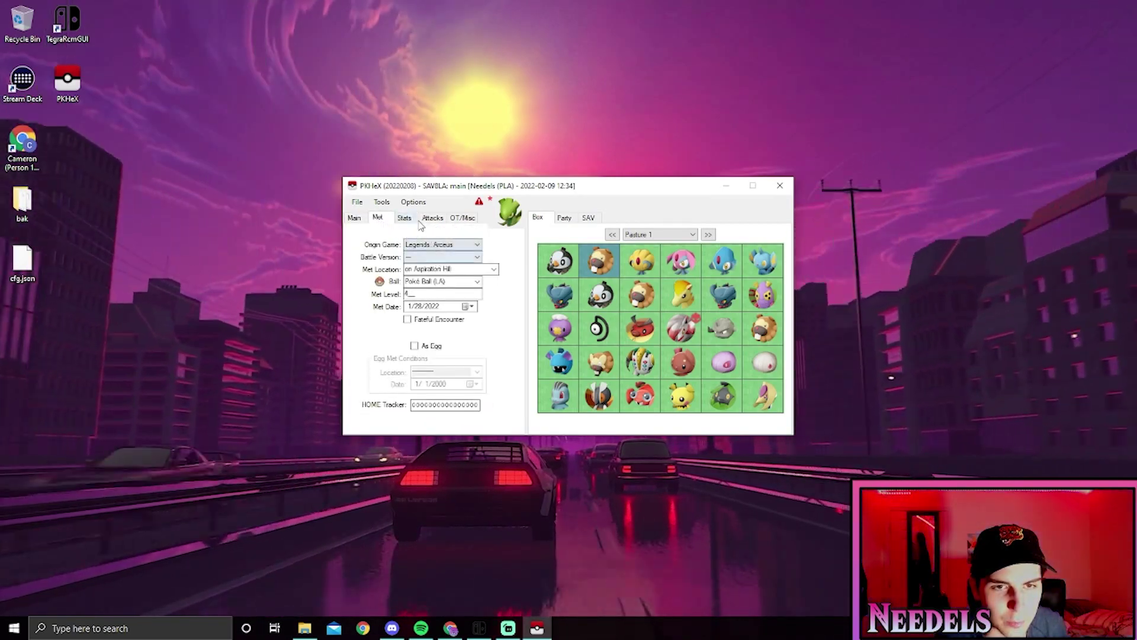
click(431, 218)
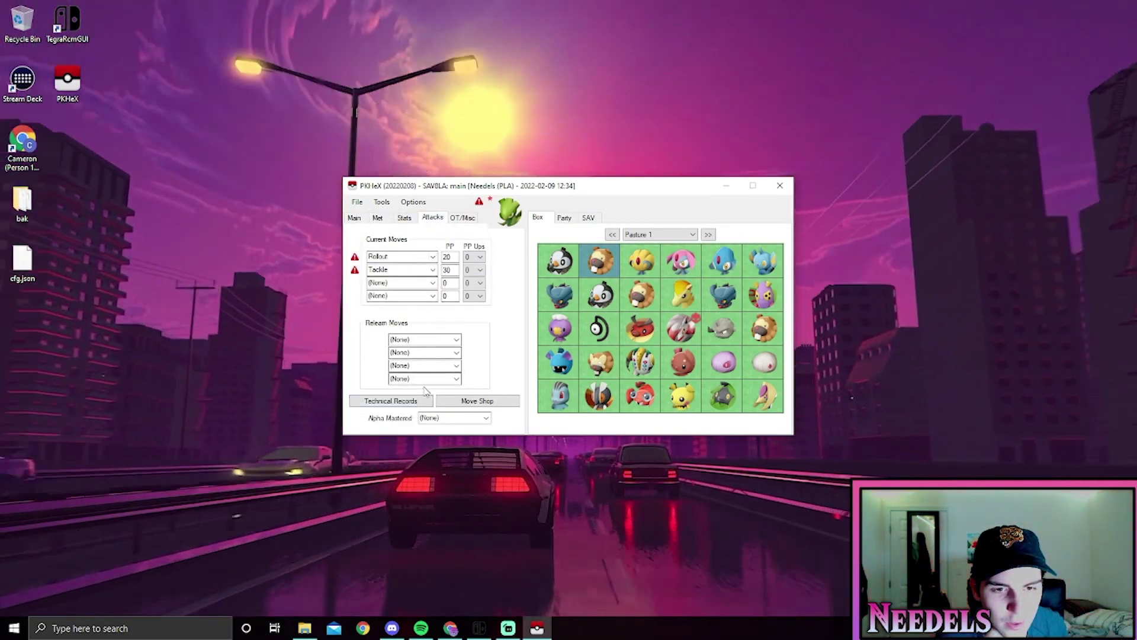
click(386, 239)
click(570, 370)
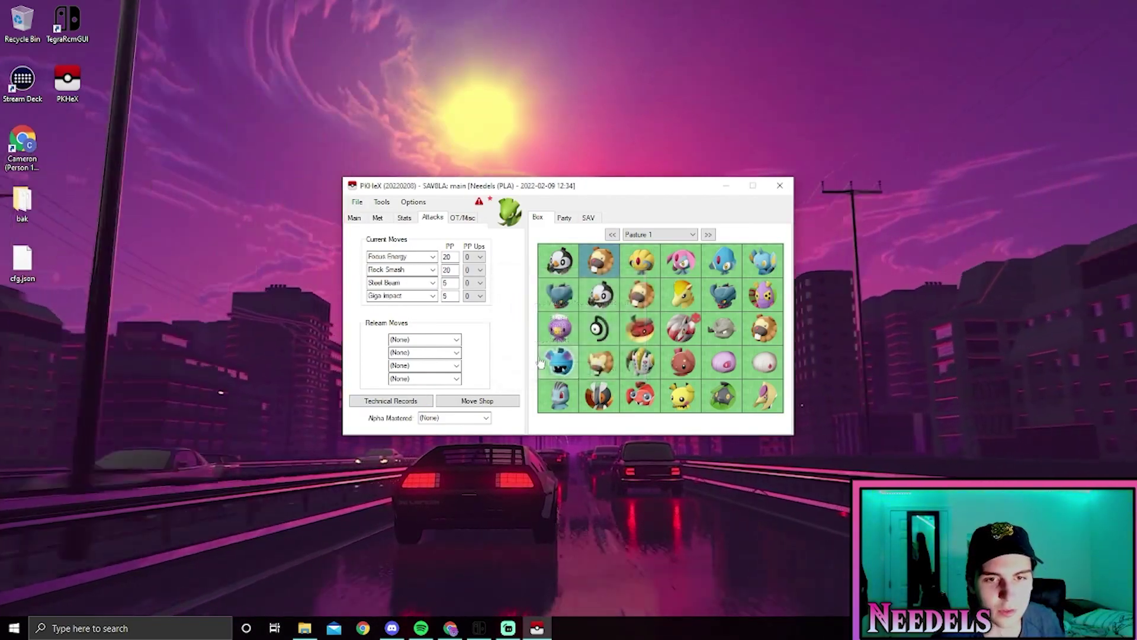
Randomize Scizor's IVs and EVs and mark it as an Alpha
click(404, 218)
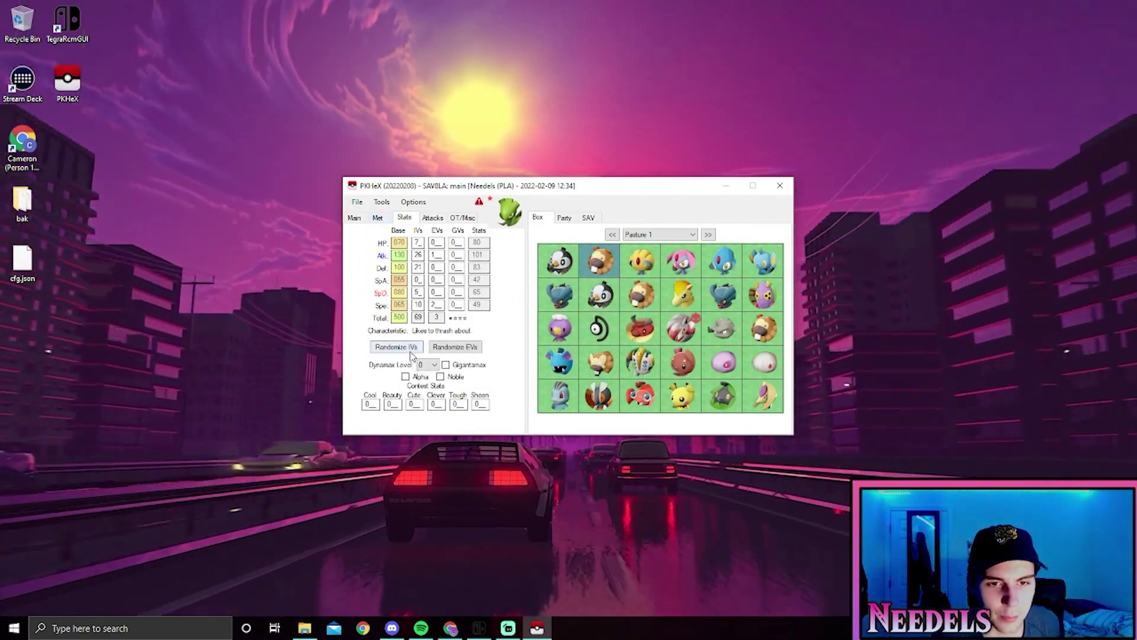
click(455, 346)
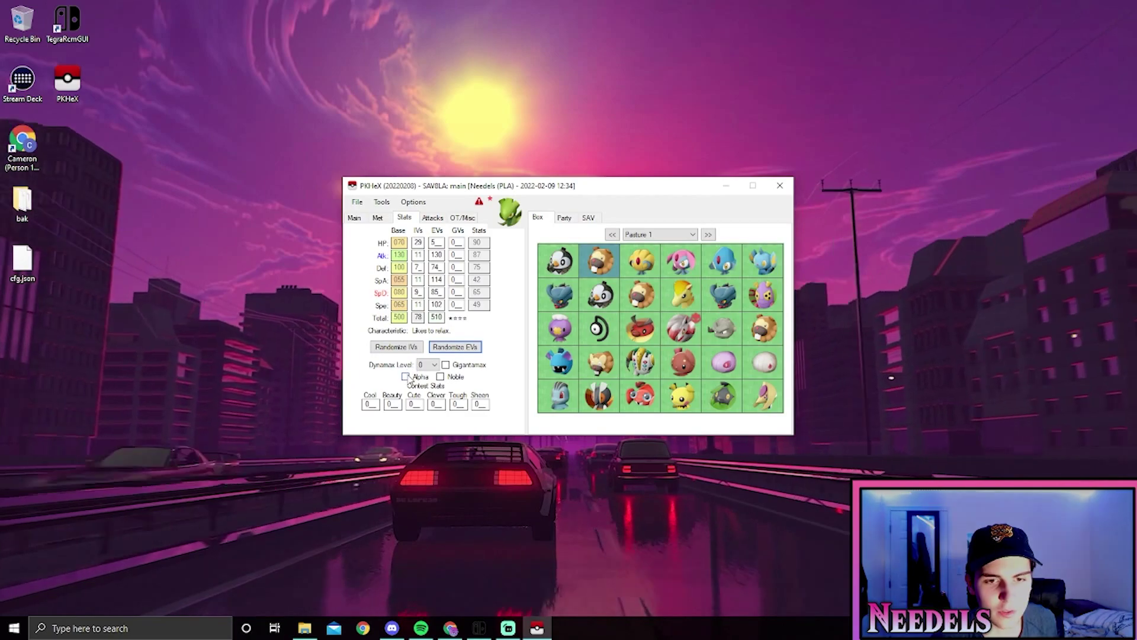
click(405, 376)
Set the edited Scizor into the second slot of Pasture 1, replacing the Bidoof
click(354, 218)
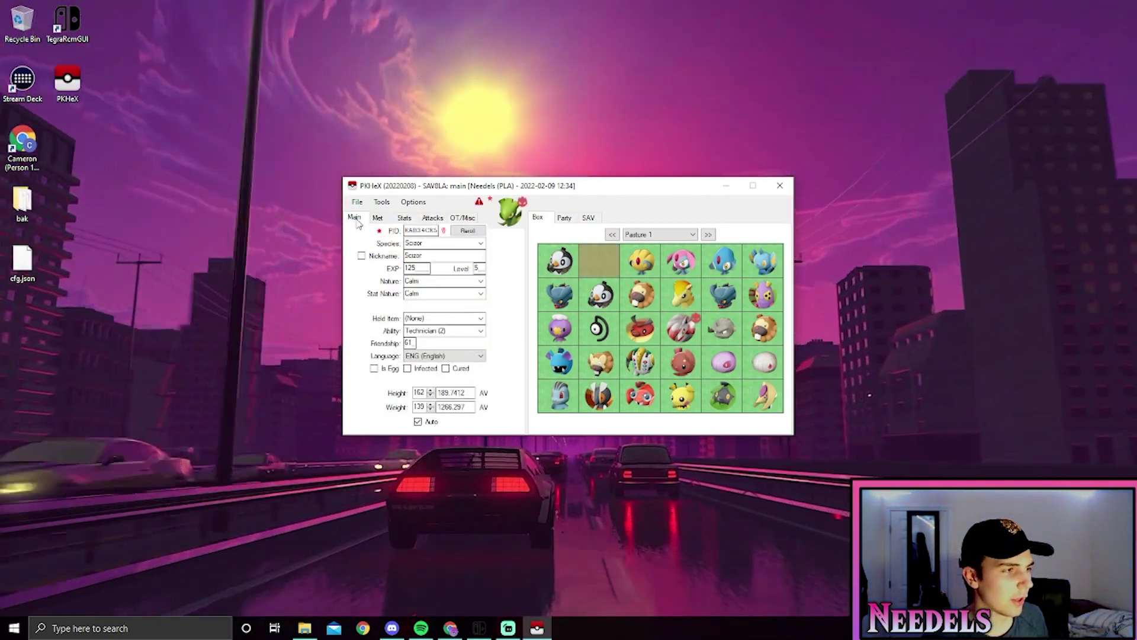
right_click(598, 267)
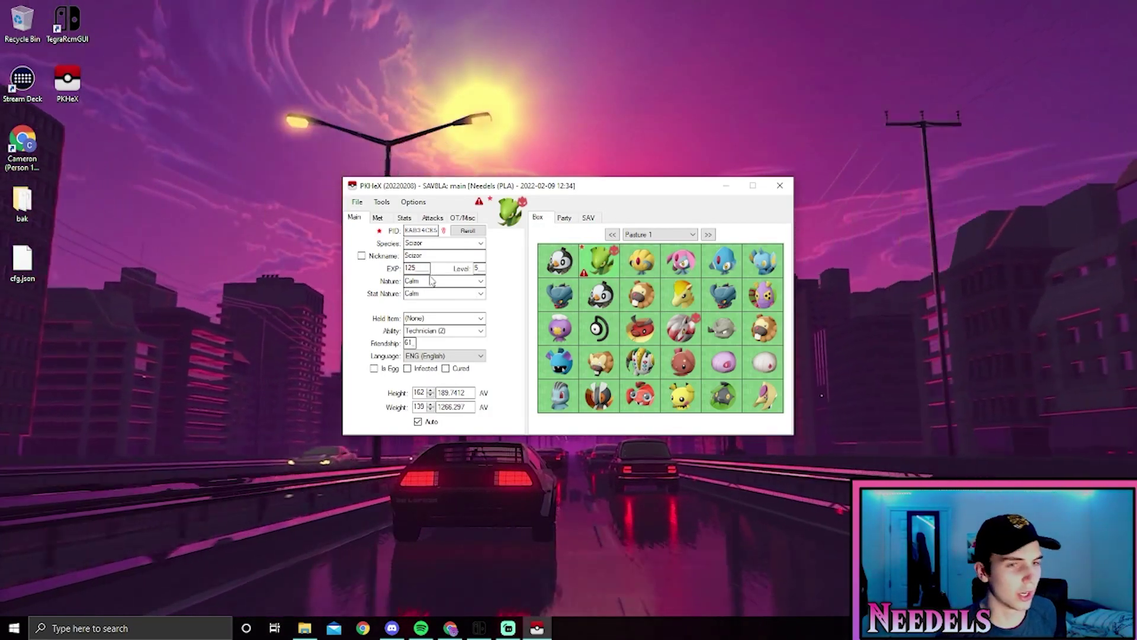
click(357, 202)
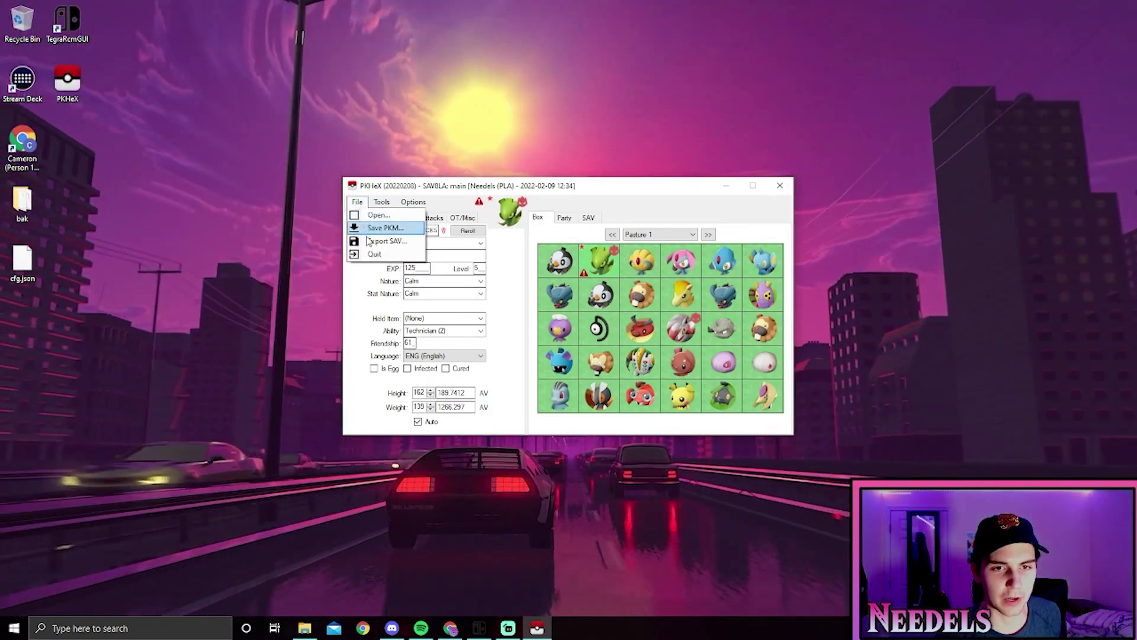
click(385, 241)
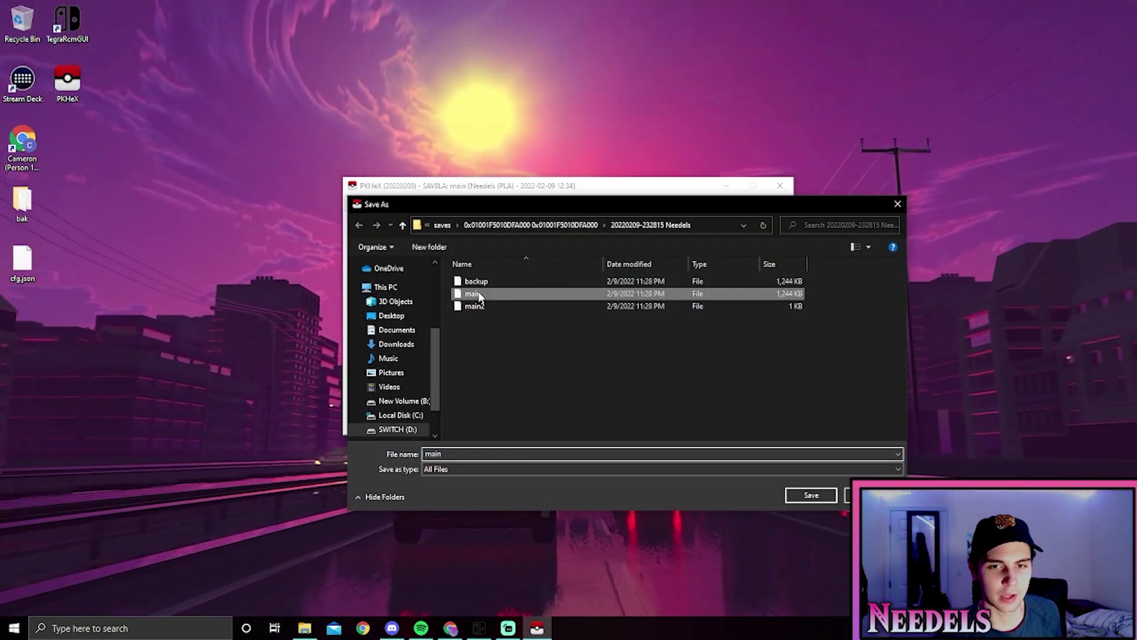
click(800, 494)
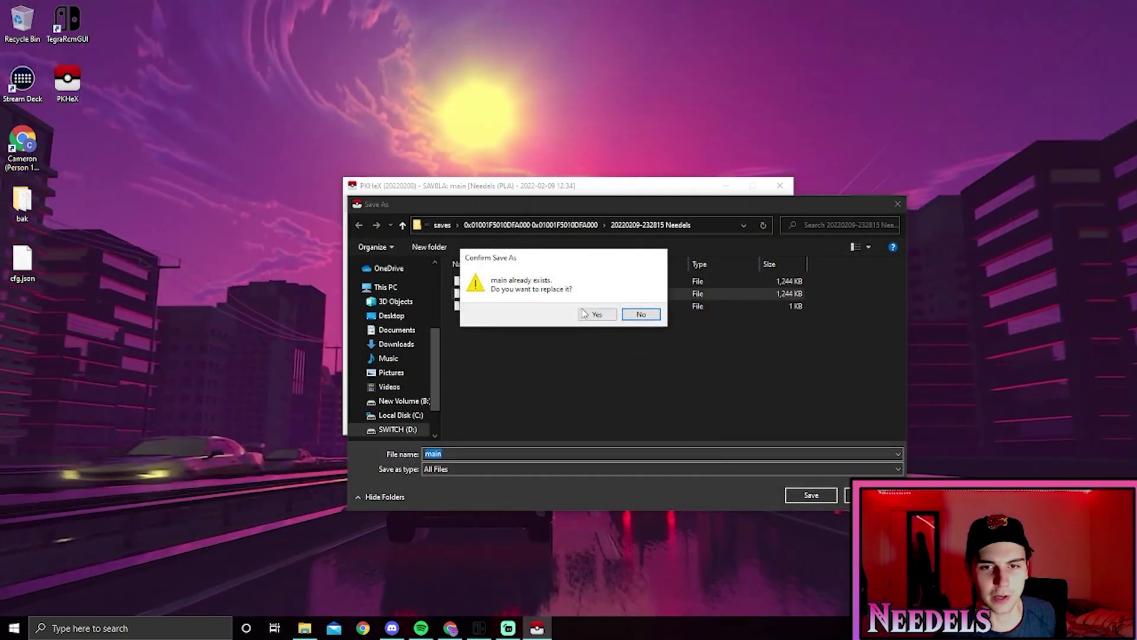
click(616, 310)
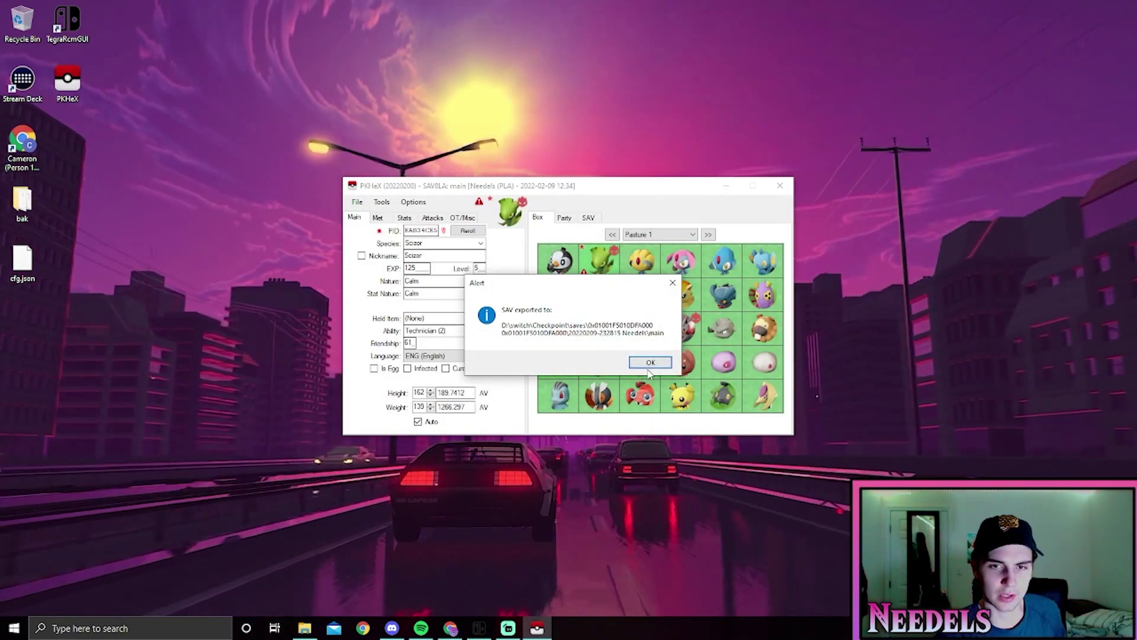
click(649, 362)
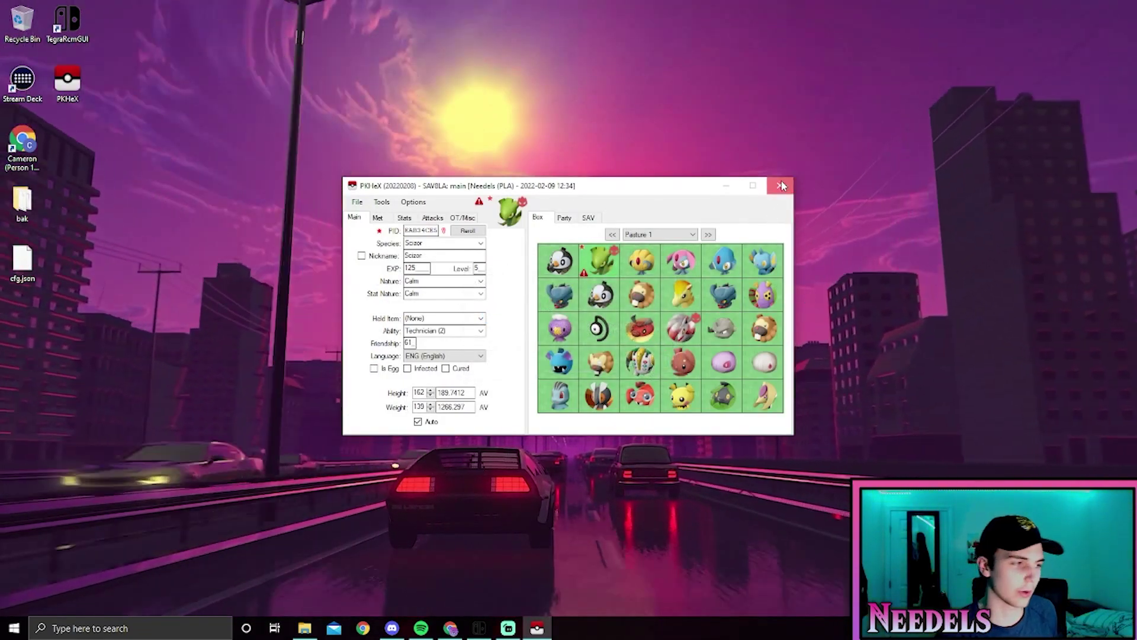
click(781, 186)
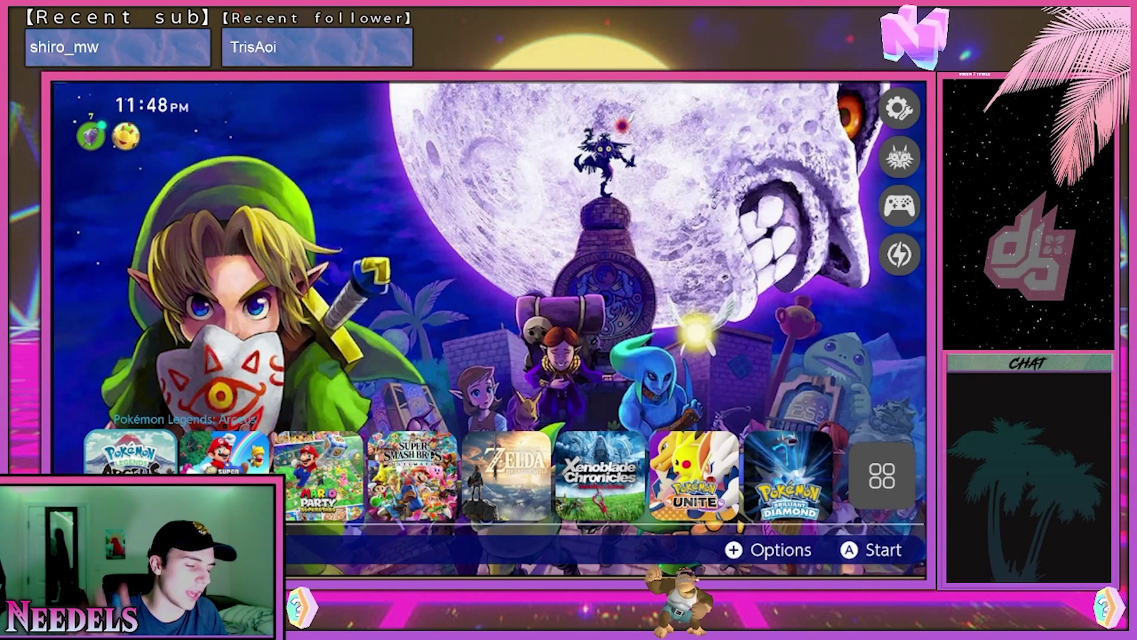
On the Switch, start Pokémon Legends: Arceus with the first user profile
key(Return)
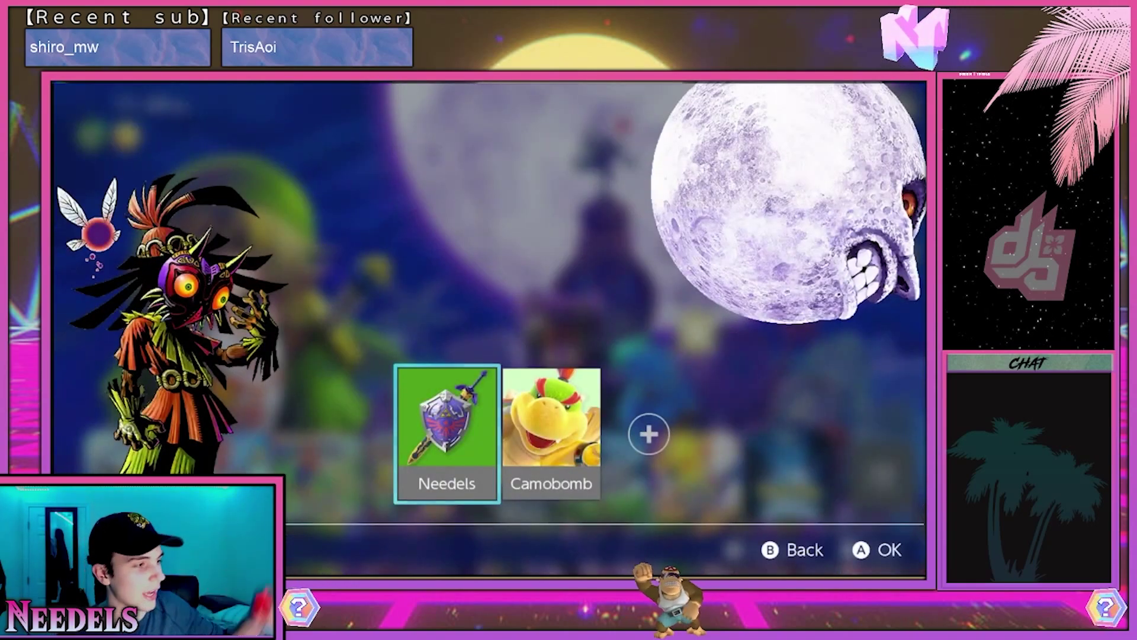
key(Return)
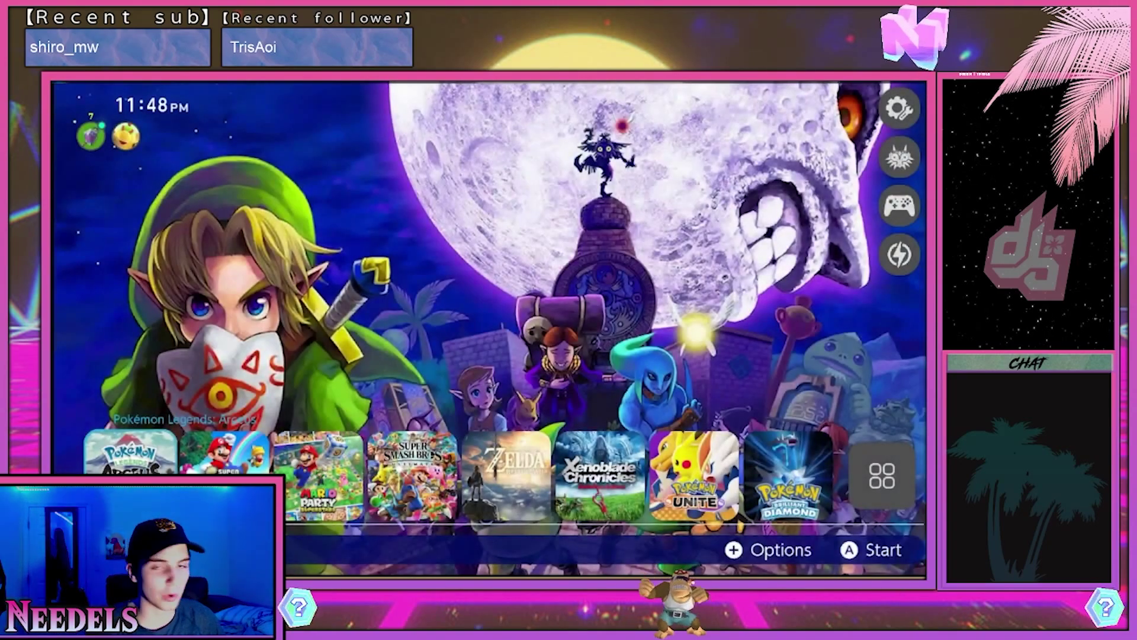